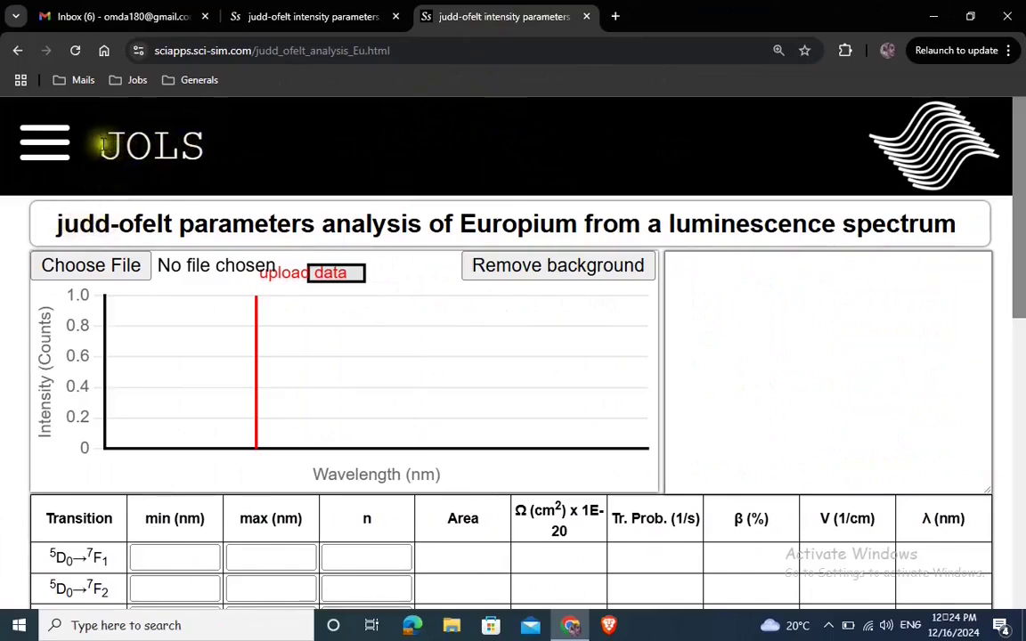
{"action": "left_click_drag", "start_coordinate": [85, 138], "coordinate": [200, 138]}
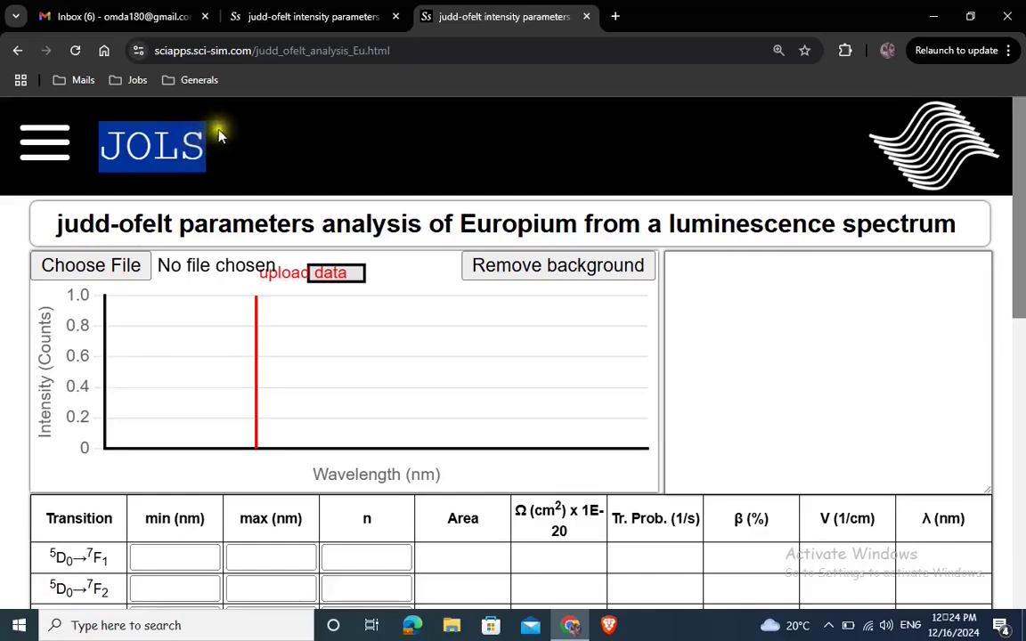
{"action": "left_click", "coordinate": [326, 230]}
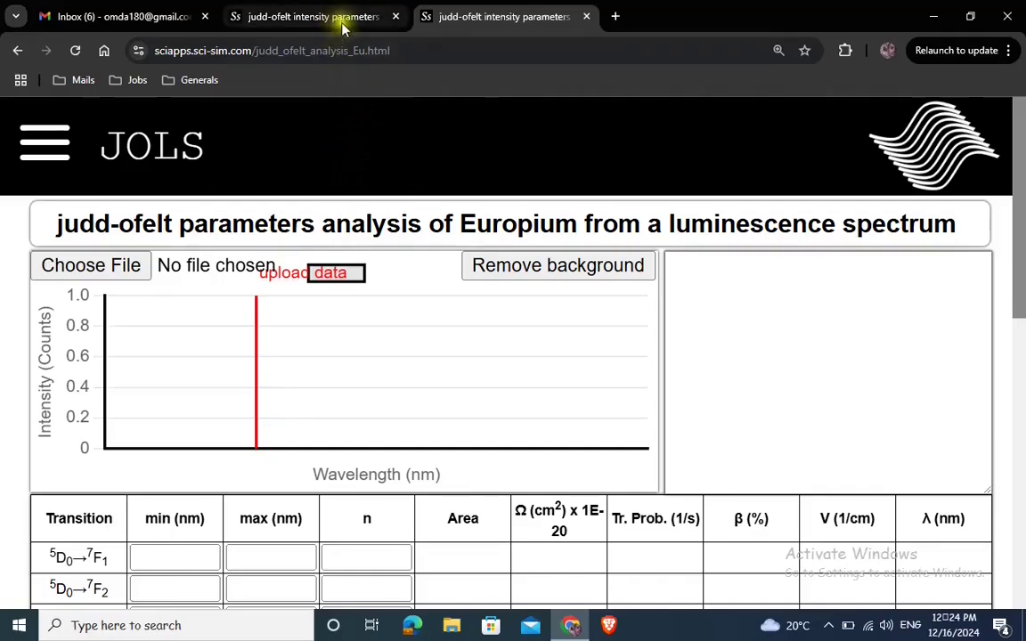
{"action": "mouse_move", "coordinate": [342, 21]}
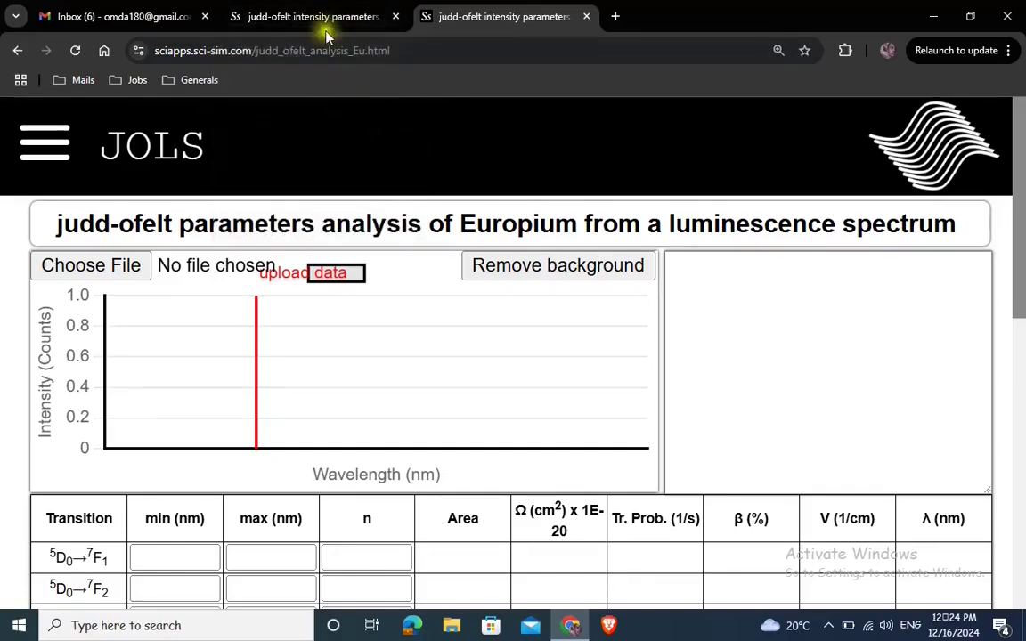
{"action": "mouse_move", "coordinate": [304, 23]}
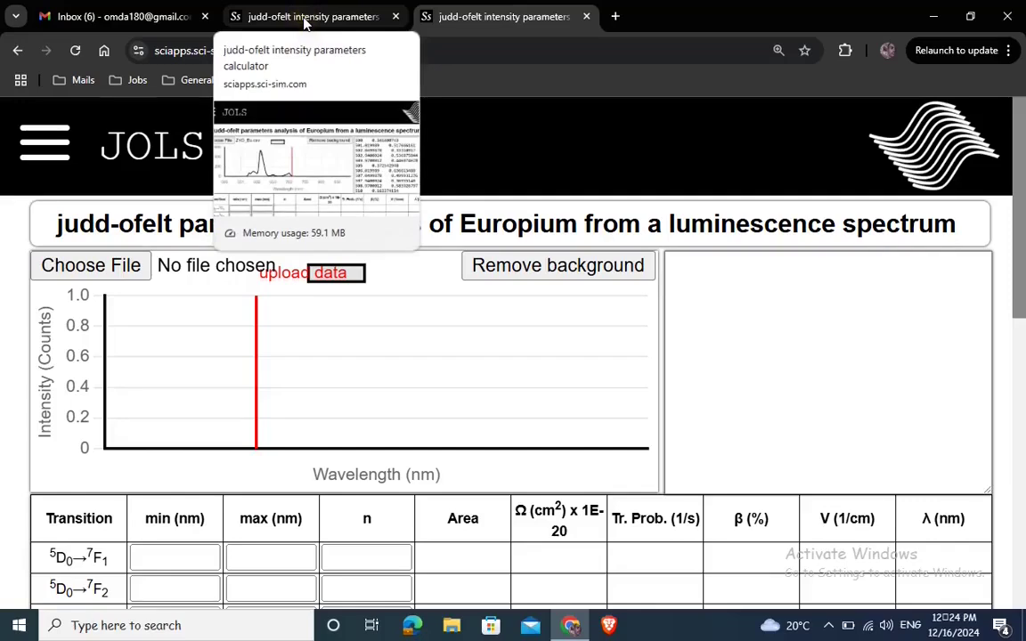
{"action": "left_click", "coordinate": [250, 51]}
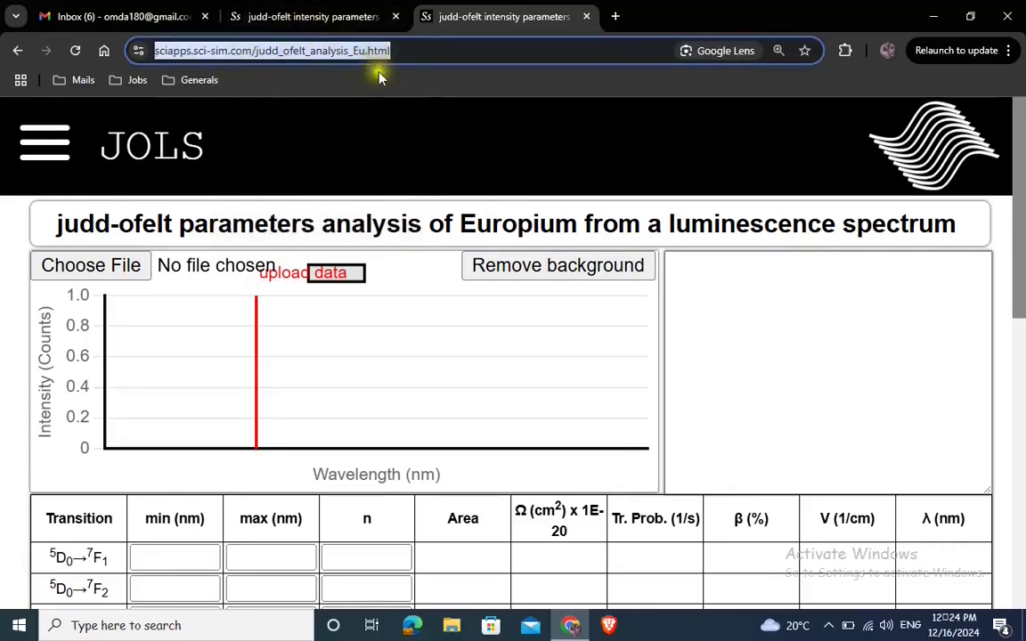
Step: Upload the ZnO_Eu.csv luminescence data file from the Desktop into the Europium analysis page
{"action": "left_click", "coordinate": [127, 265]}
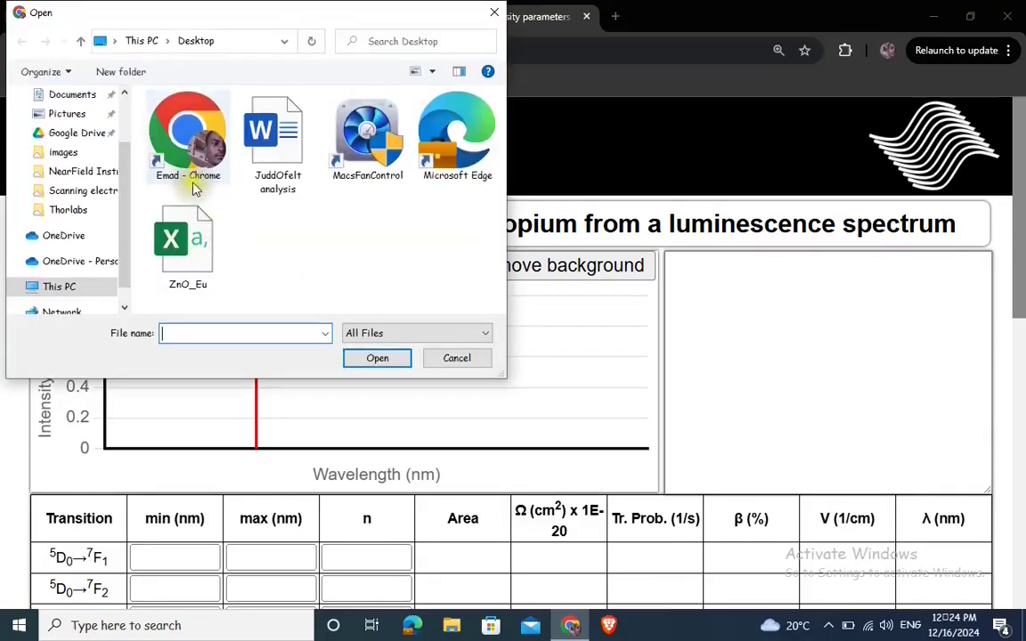
{"action": "left_click", "coordinate": [172, 214]}
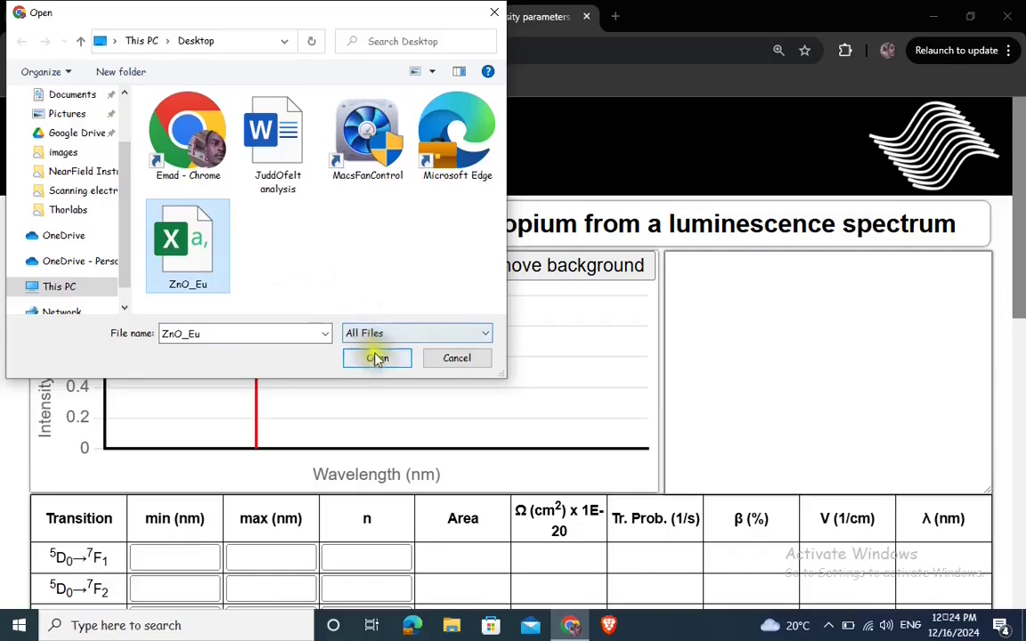
{"action": "left_click", "coordinate": [378, 357]}
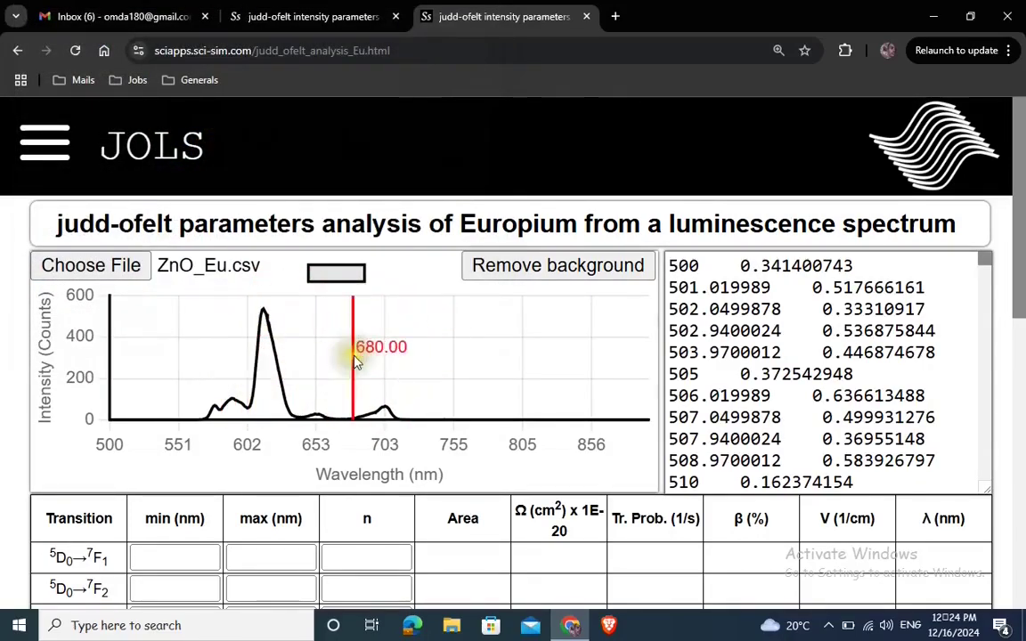
{"action": "left_click", "coordinate": [801, 333]}
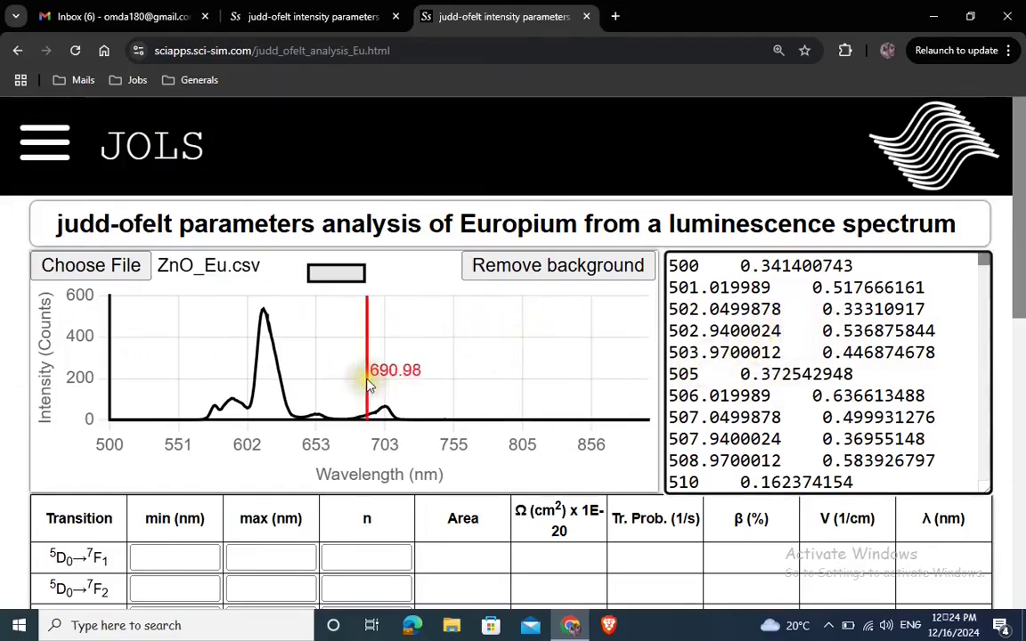
Step: Set the ⁵D₀→⁷F₁ wavelength range by picking a 581.01 nm minimum and a 602.00 nm maximum on the spectrum
{"action": "scroll", "coordinate": [379, 397], "scroll_direction": "down", "scroll_amount": 2}
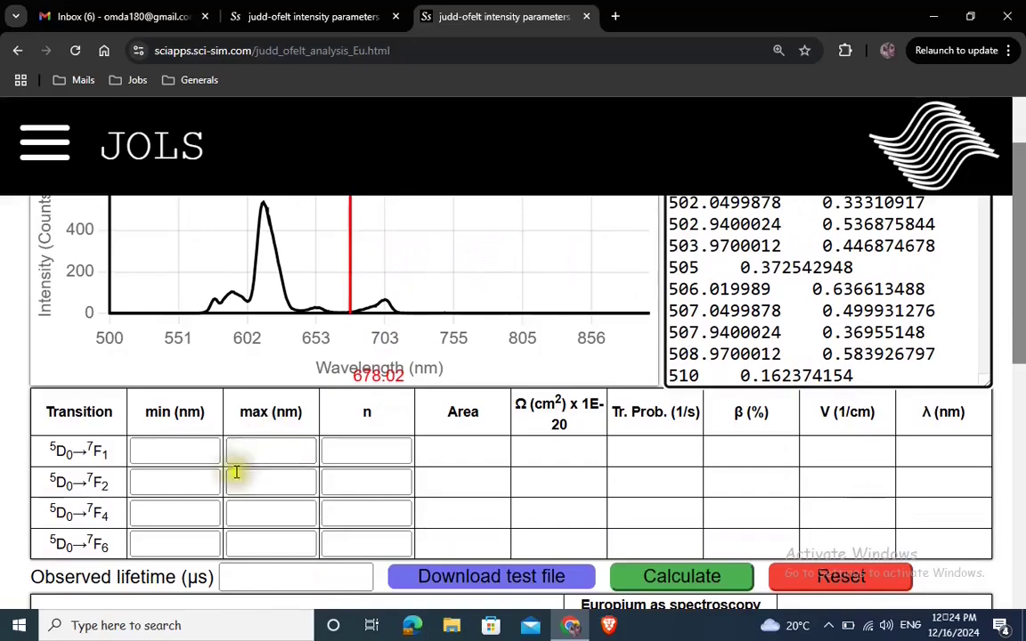
{"action": "scroll", "coordinate": [318, 307], "scroll_direction": "up", "scroll_amount": 2}
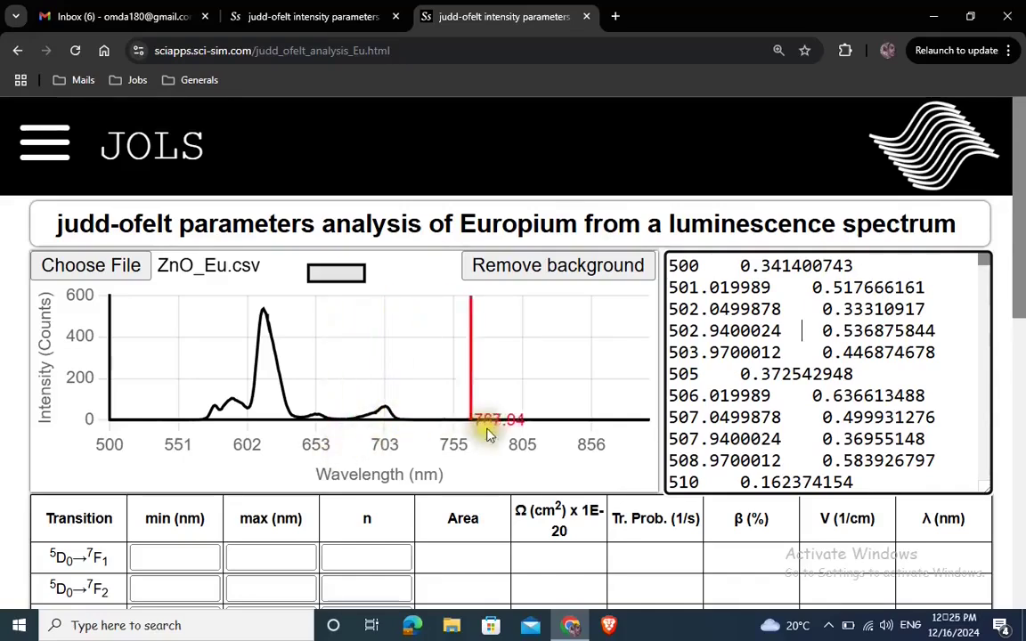
{"action": "scroll", "coordinate": [263, 523], "scroll_direction": "down", "scroll_amount": 1}
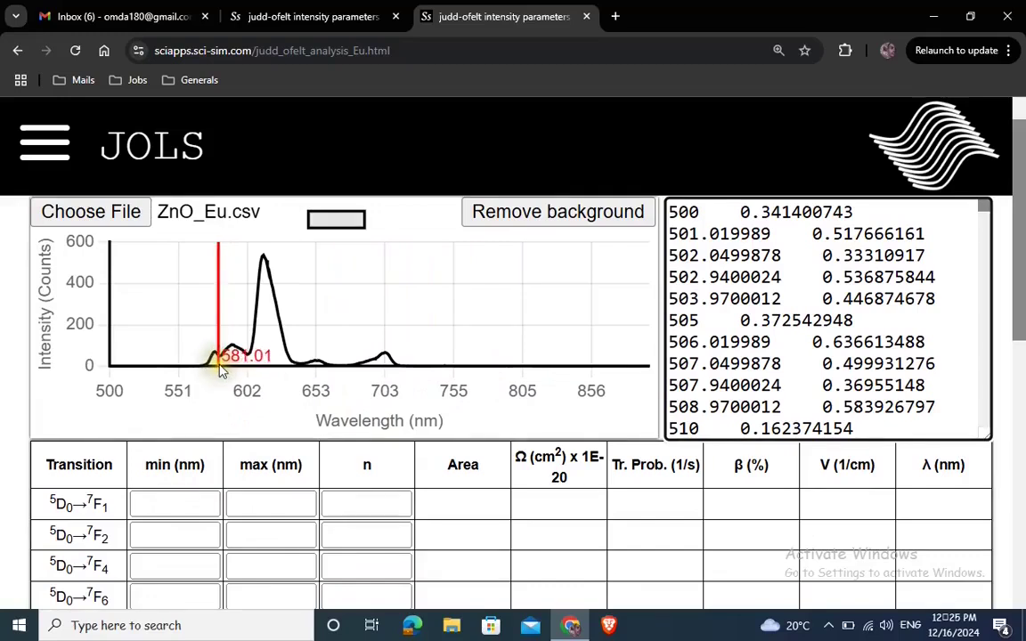
{"action": "left_click", "coordinate": [179, 506]}
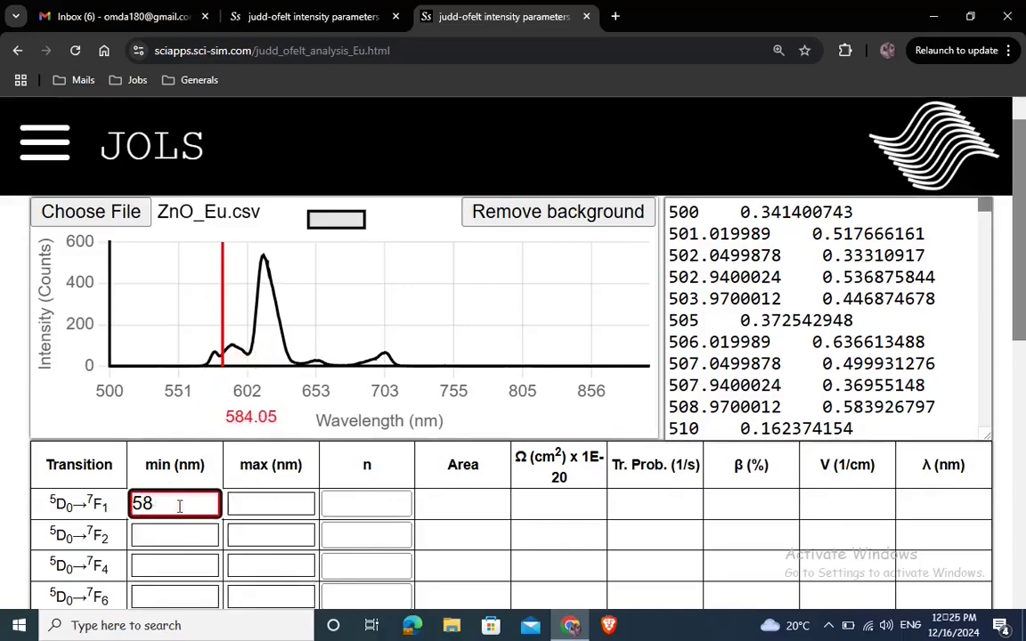
{"action": "key", "text": "BackSpace"}
{"action": "key", "text": "BackSpace"}
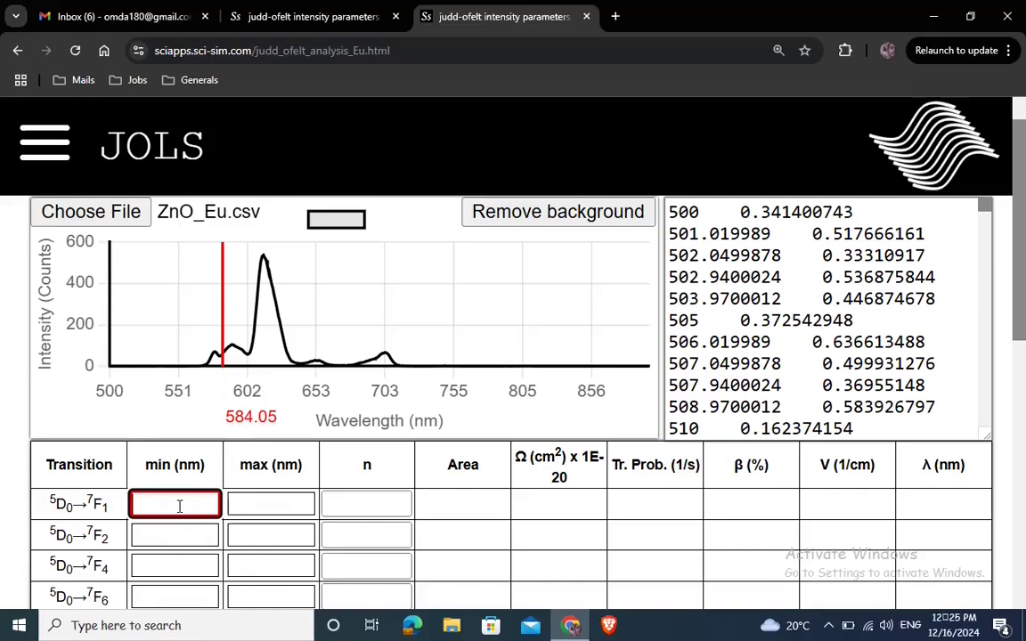
{"action": "left_click", "coordinate": [223, 332]}
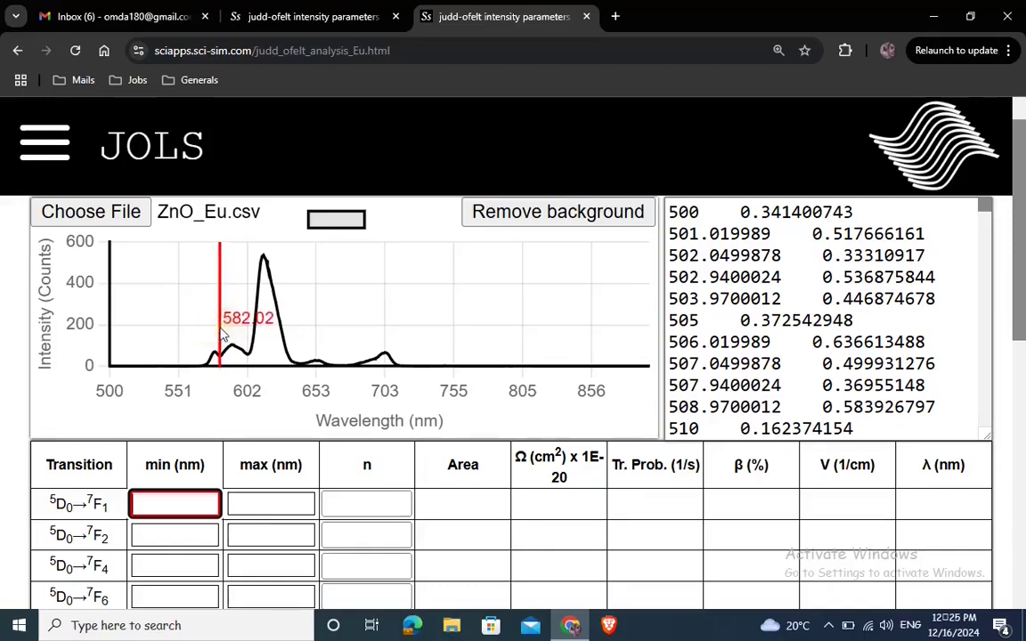
{"action": "left_click", "coordinate": [223, 331]}
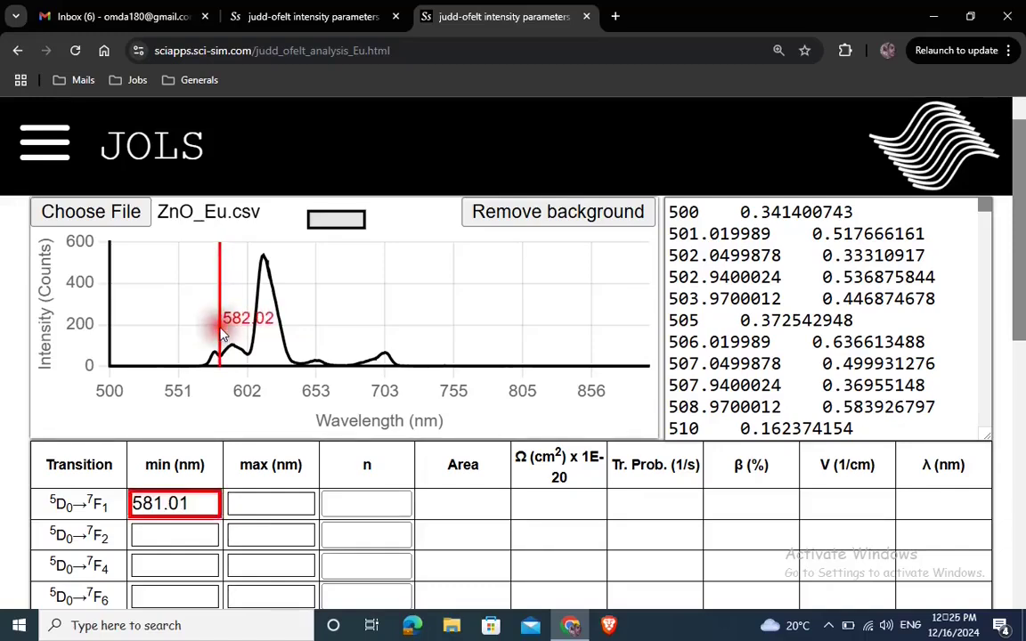
{"action": "left_click", "coordinate": [259, 504]}
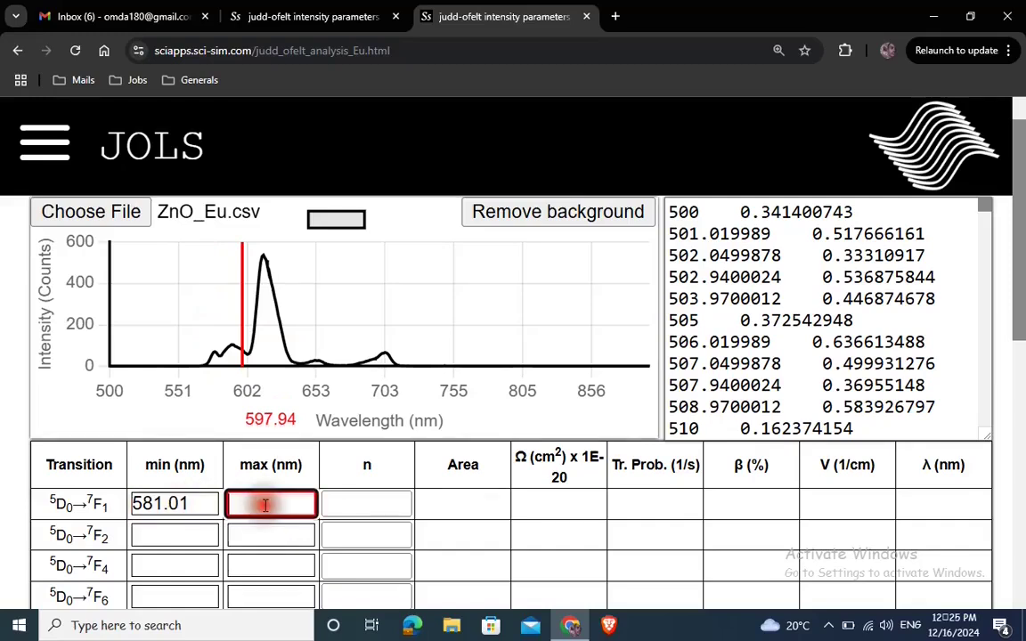
{"action": "left_click", "coordinate": [250, 353]}
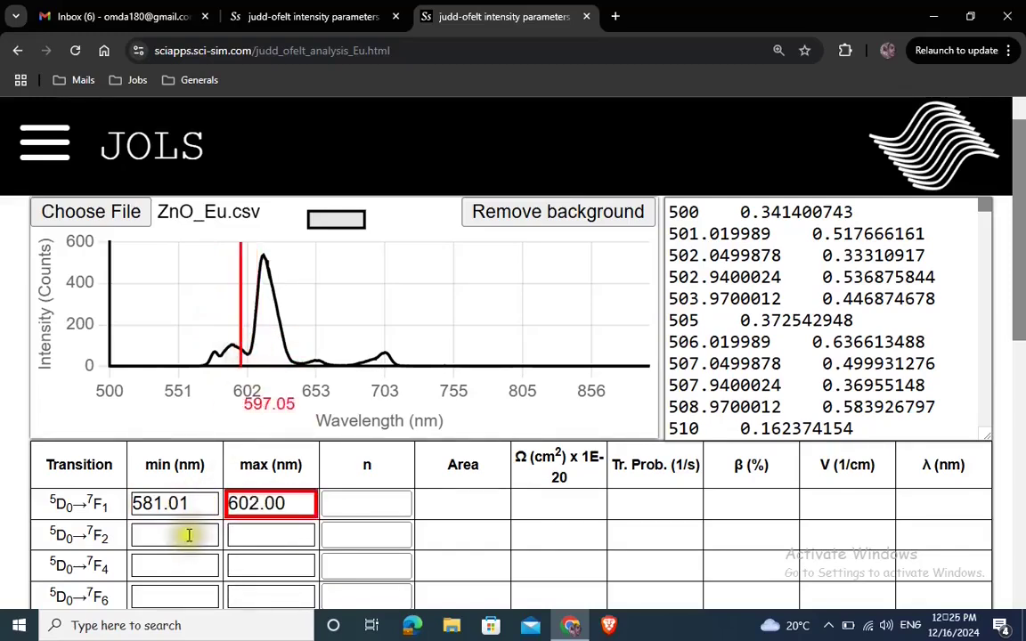
Step: Pick the ⁵D₀→⁷F₂ limits from the spectrum, using 600.00 nm as minimum and 638.00 nm as maximum
{"action": "left_click", "coordinate": [183, 534]}
{"action": "left_click", "coordinate": [246, 329]}
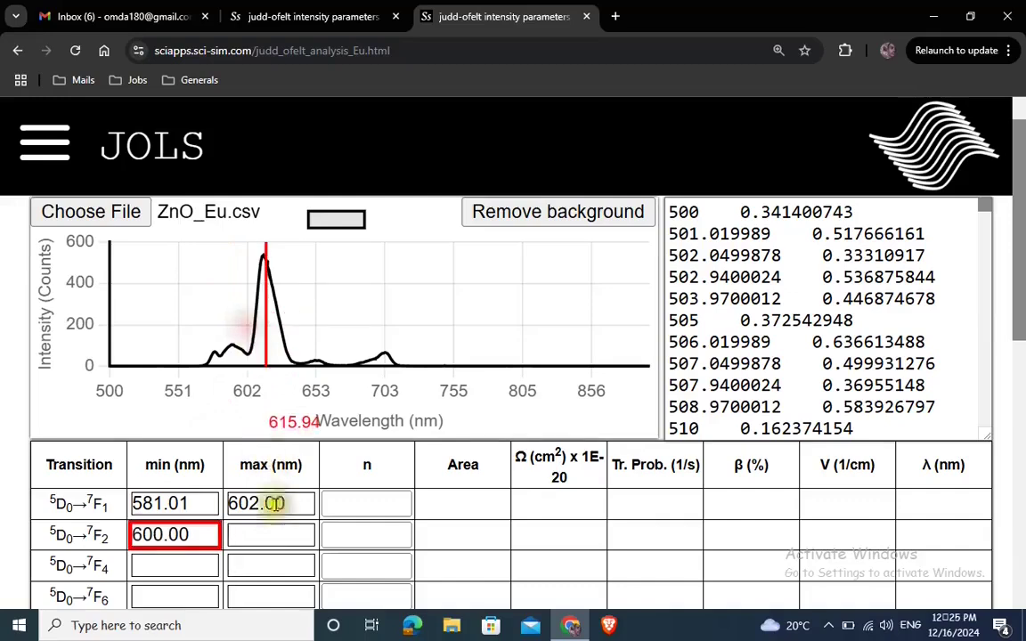
{"action": "left_click", "coordinate": [259, 532]}
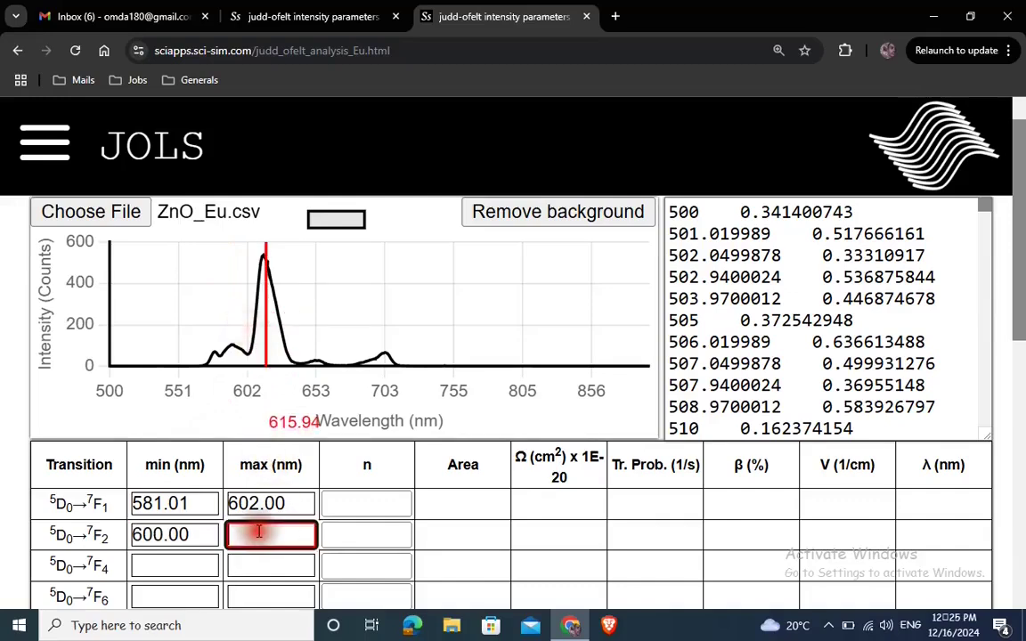
{"action": "left_click", "coordinate": [294, 342]}
Step: Fill the ⁵D₀→⁷F₄ range from the spectrum with a minimum of 675.07 nm and a maximum of 715.97 nm
{"action": "left_click", "coordinate": [166, 563]}
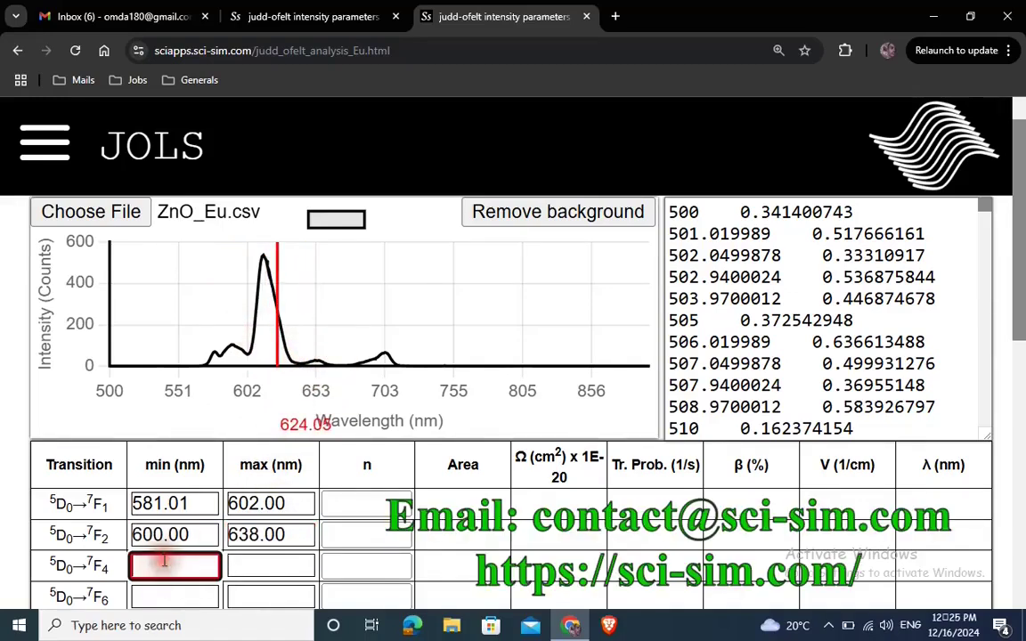
{"action": "left_click", "coordinate": [347, 365]}
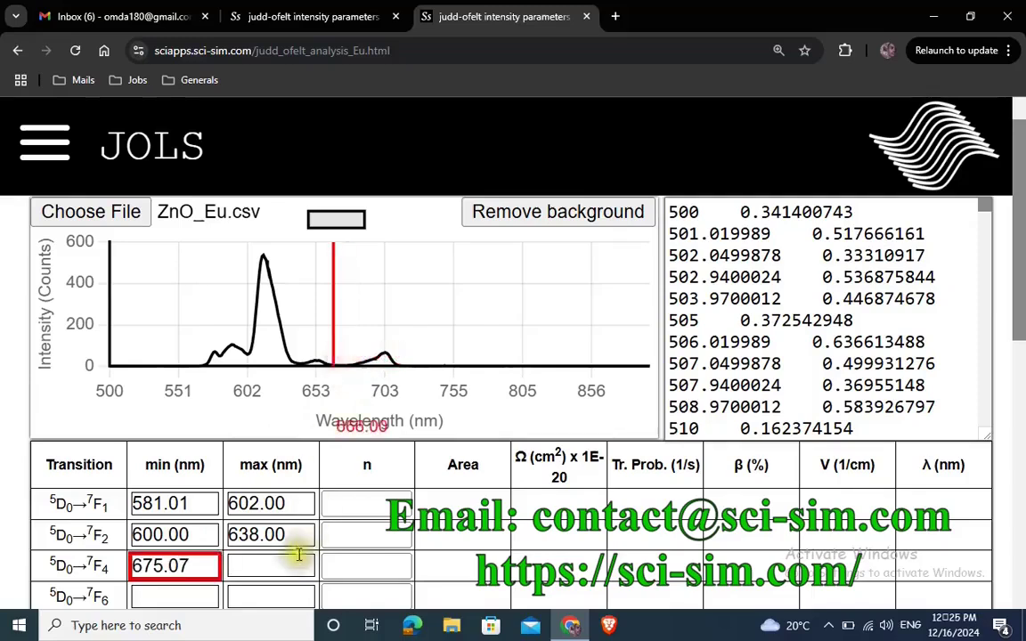
{"action": "left_click", "coordinate": [264, 566]}
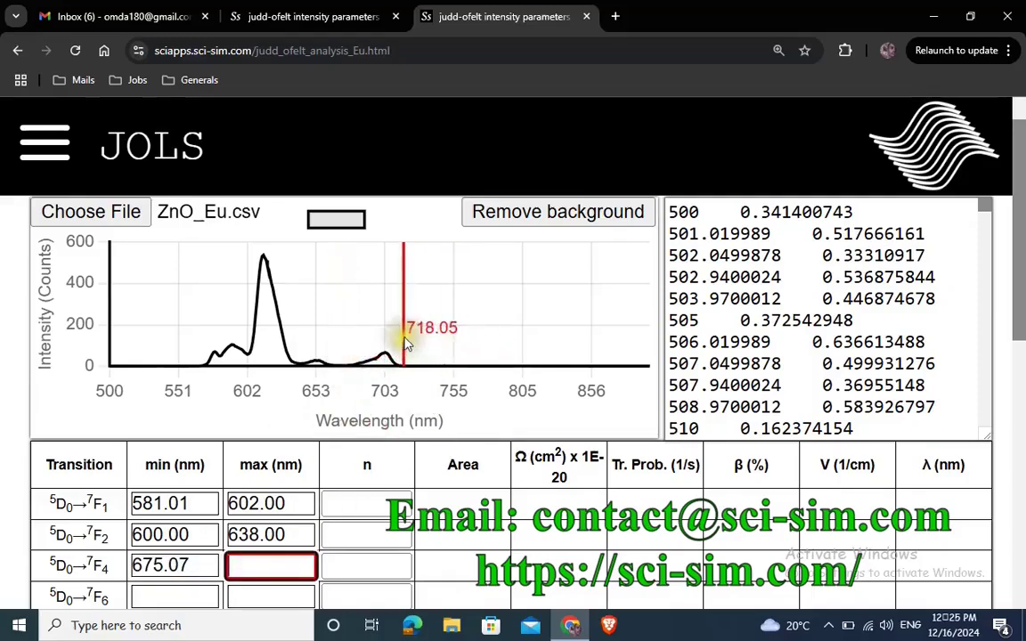
{"action": "left_click", "coordinate": [402, 343]}
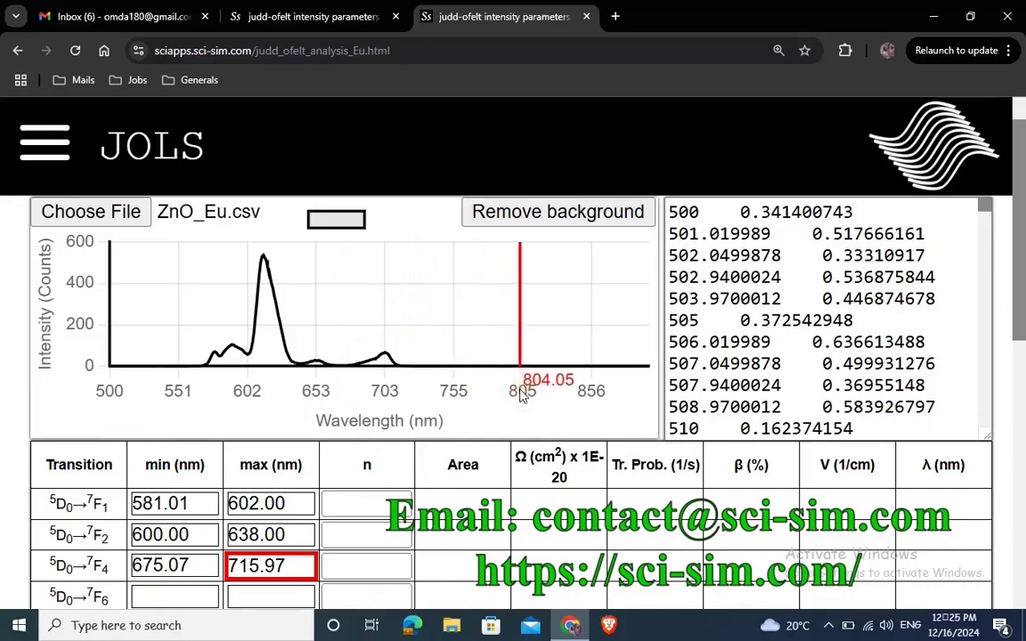
Step: Examine the spectrum region beyond the ⁵D₀→⁷F₄ peak and compare it with the ⁵D₀→⁷F₆ row of the transition table
{"action": "scroll", "coordinate": [523, 397], "scroll_direction": "up", "scroll_amount": 1}
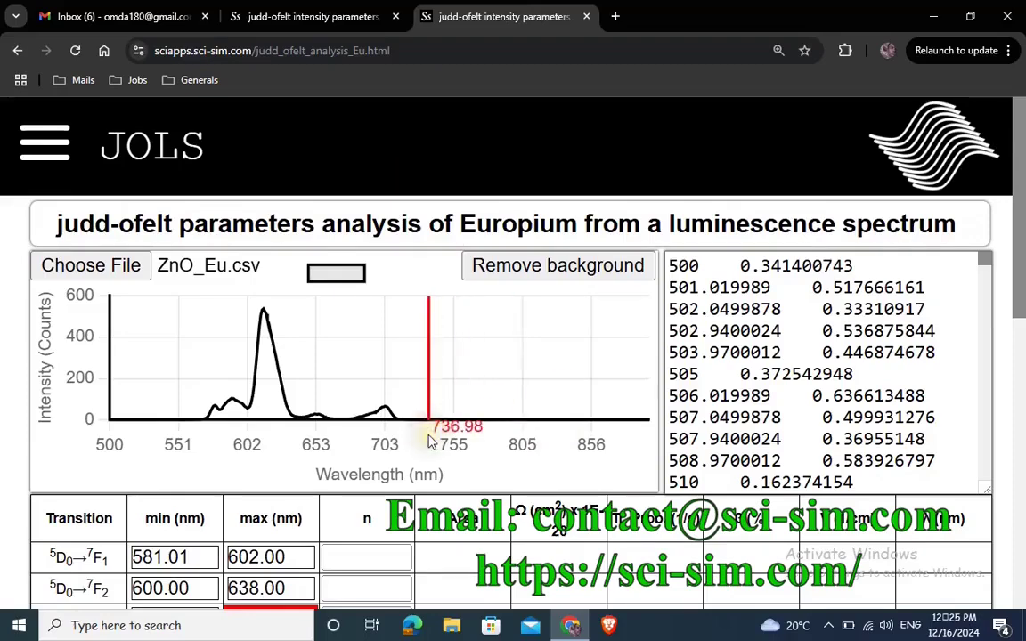
{"action": "scroll", "coordinate": [430, 442], "scroll_direction": "down", "scroll_amount": 2}
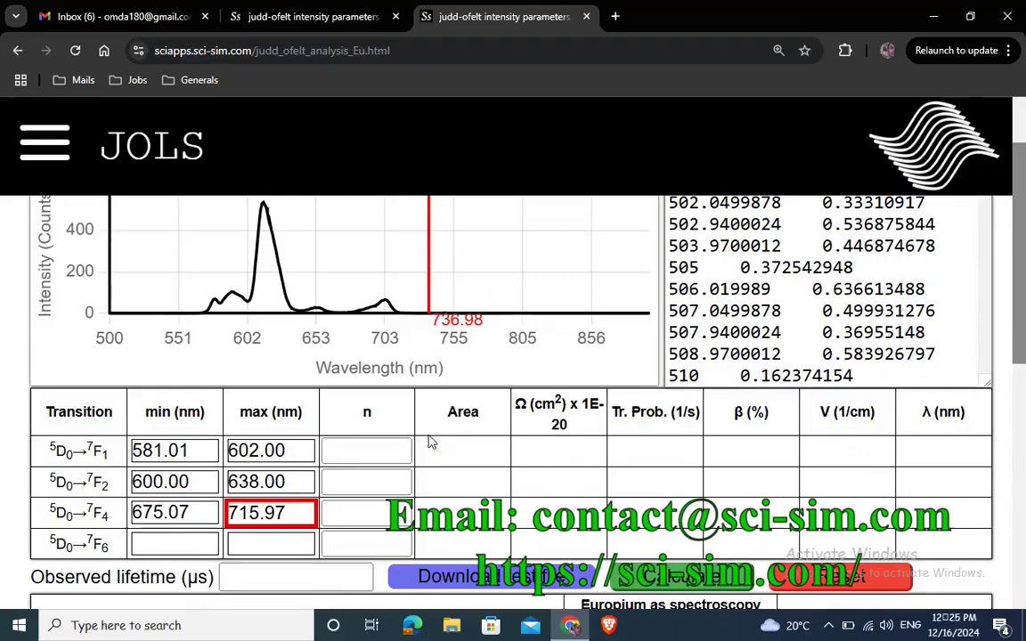
{"action": "scroll", "coordinate": [431, 443], "scroll_direction": "down", "scroll_amount": 1}
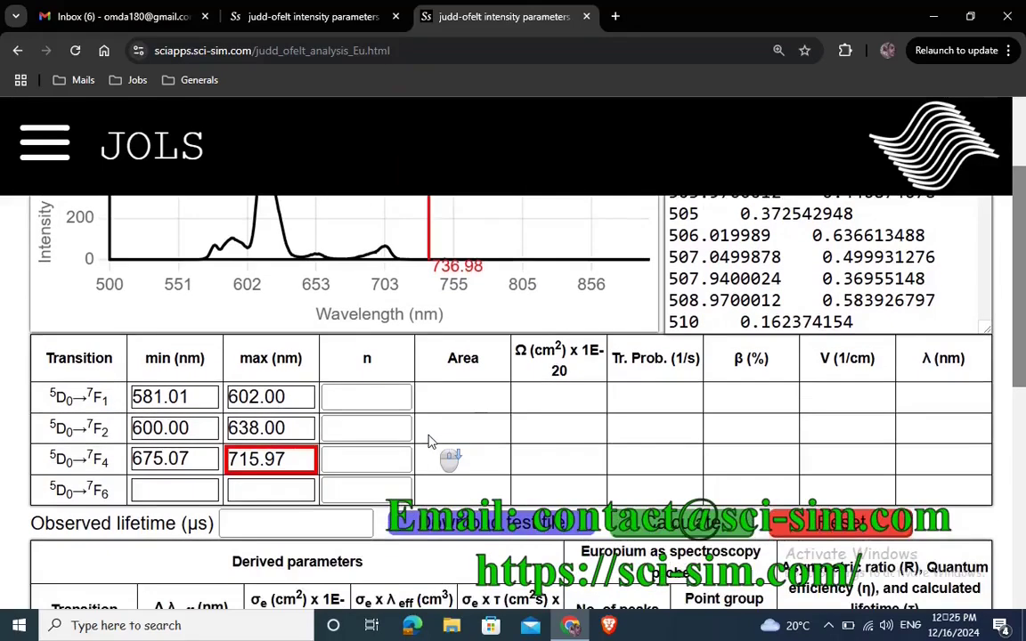
{"action": "scroll", "coordinate": [430, 443], "scroll_direction": "up", "scroll_amount": 1}
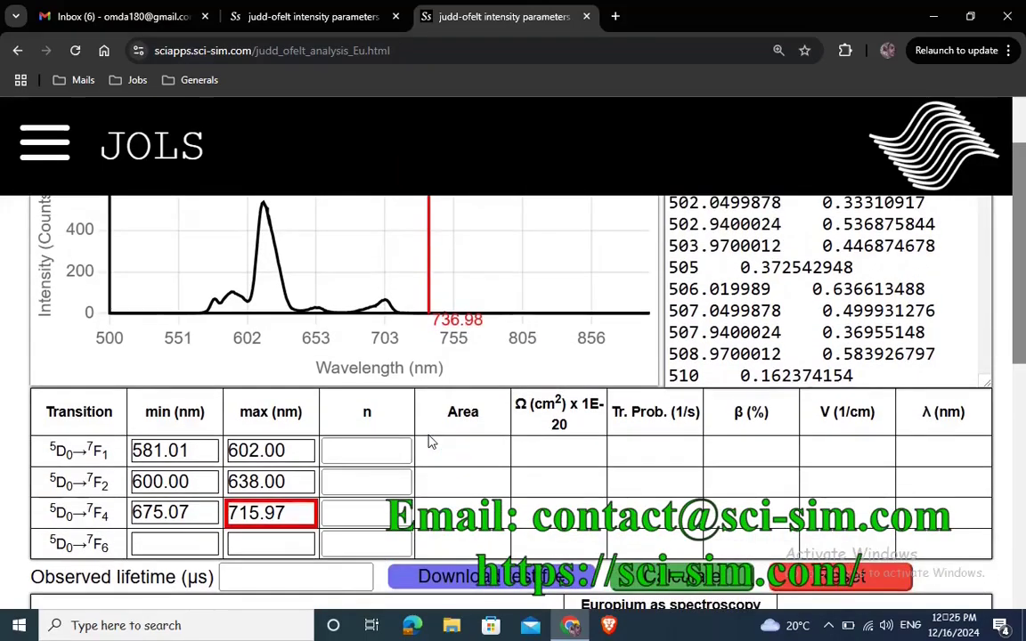
{"action": "scroll", "coordinate": [430, 442], "scroll_direction": "up", "scroll_amount": 2}
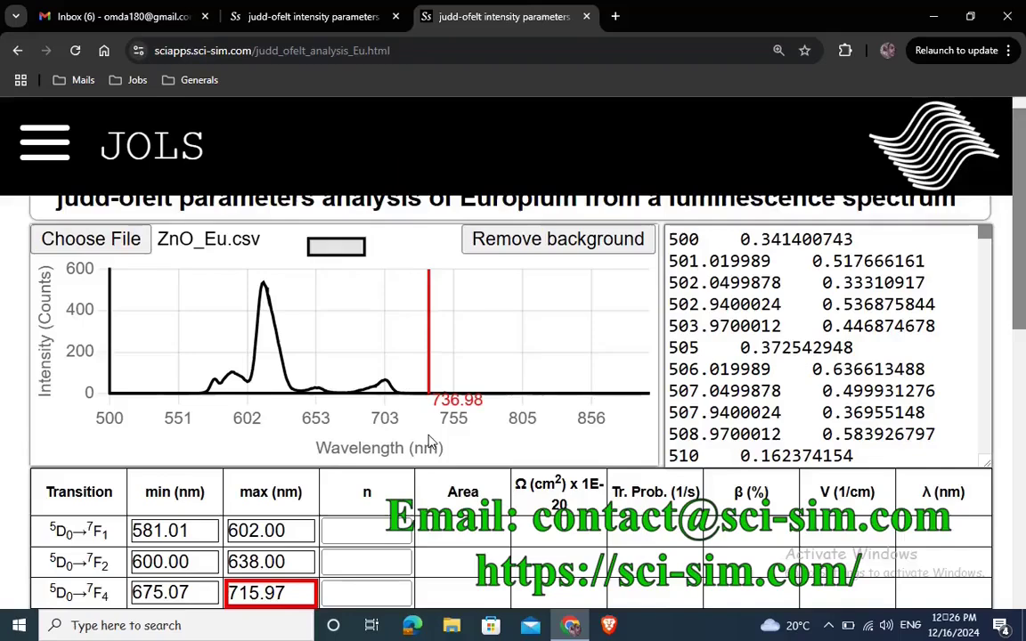
{"action": "scroll", "coordinate": [430, 443], "scroll_direction": "down", "scroll_amount": 2}
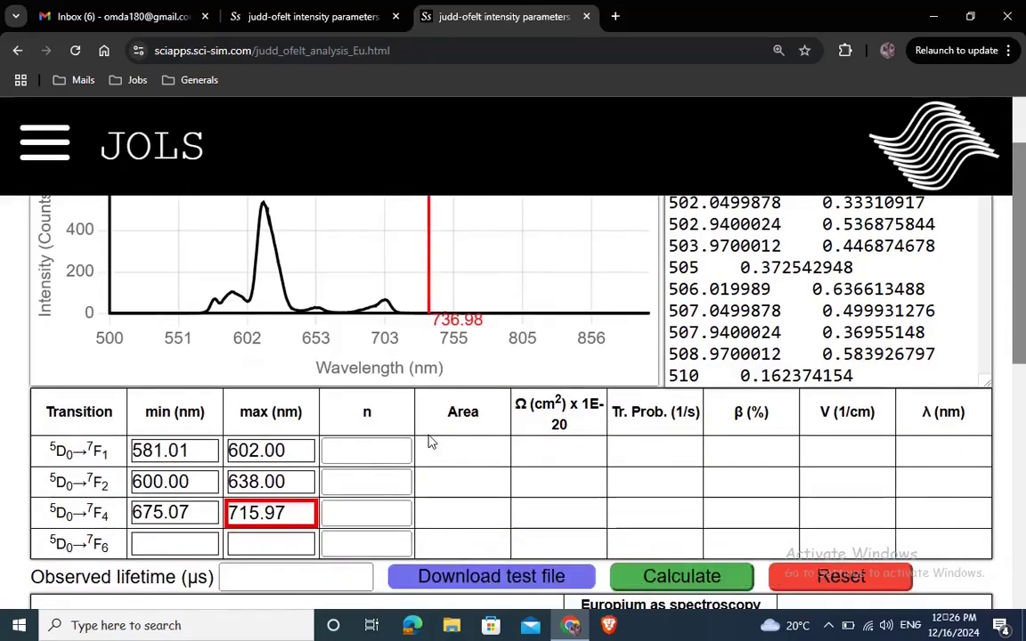
{"action": "scroll", "coordinate": [430, 443], "scroll_direction": "down", "scroll_amount": 2}
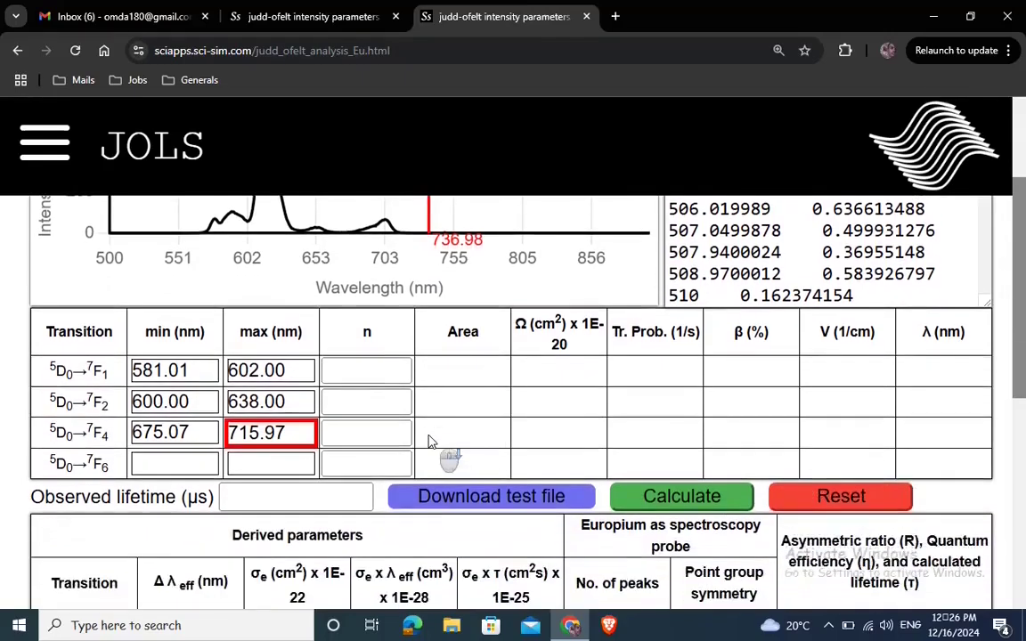
{"action": "scroll", "coordinate": [430, 443], "scroll_direction": "up", "scroll_amount": 4}
{"action": "scroll", "coordinate": [430, 443], "scroll_direction": "down", "scroll_amount": 3}
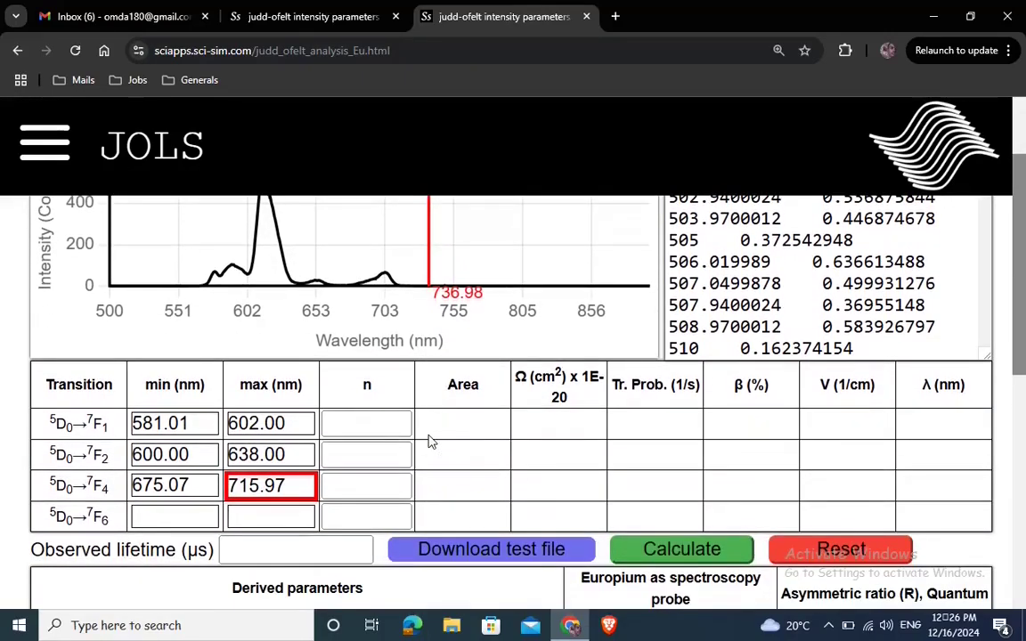
{"action": "scroll", "coordinate": [436, 446], "scroll_direction": "up", "scroll_amount": 3}
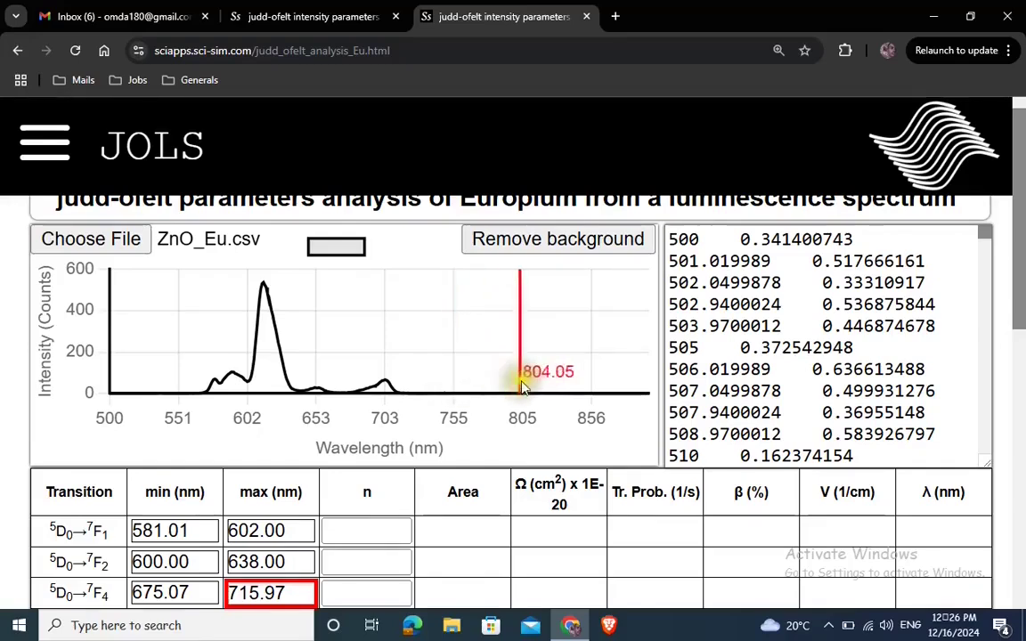
{"action": "scroll", "coordinate": [478, 385], "scroll_direction": "down", "scroll_amount": 1}
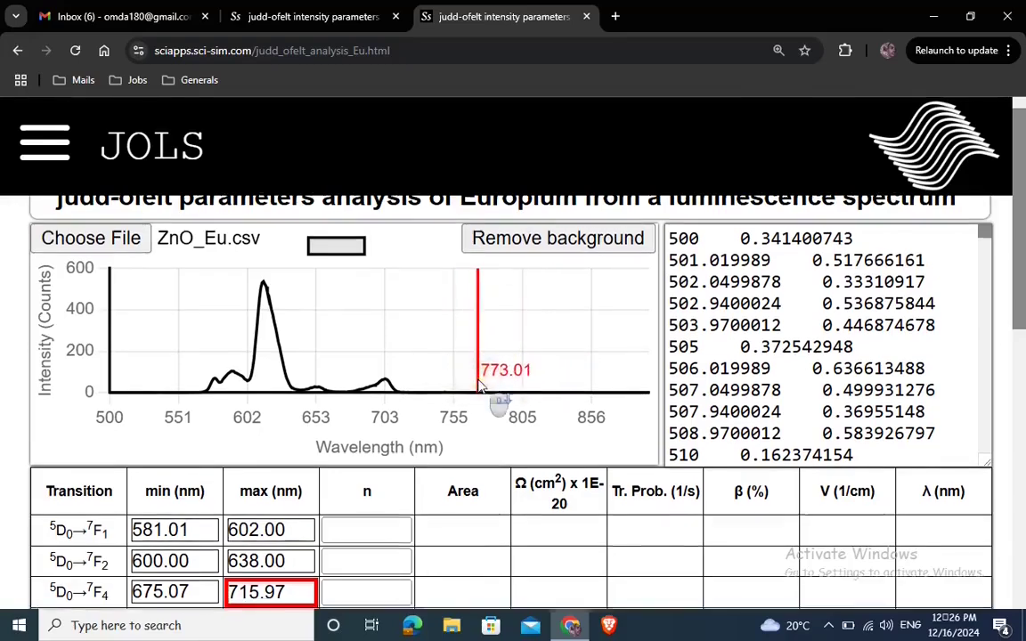
{"action": "scroll", "coordinate": [479, 385], "scroll_direction": "down", "scroll_amount": 2}
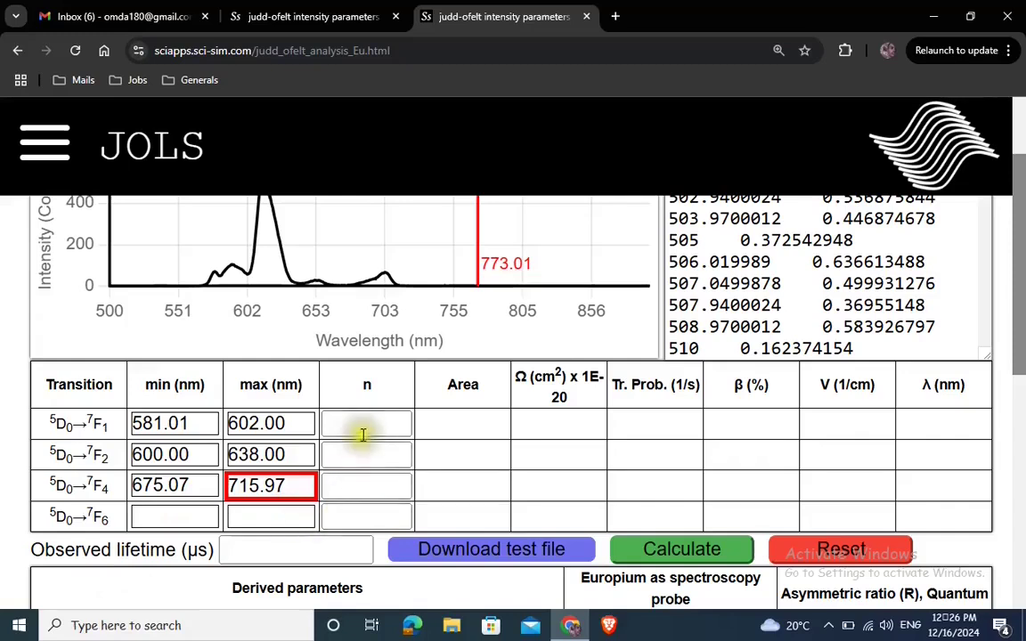
Step: Enter the refractive index n as 1.9 for ⁵D₀→⁷F₁, 1.82 for ⁵D₀→⁷F₂ and 2 for ⁵D₀→⁷F₄
{"action": "left_click", "coordinate": [370, 422]}
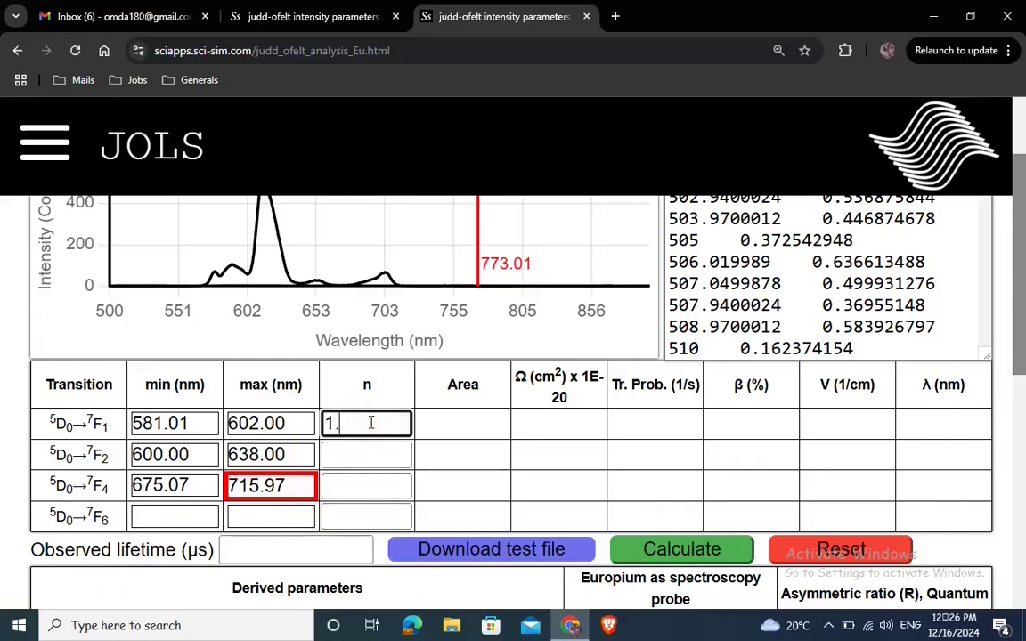
{"action": "left_click", "coordinate": [354, 452]}
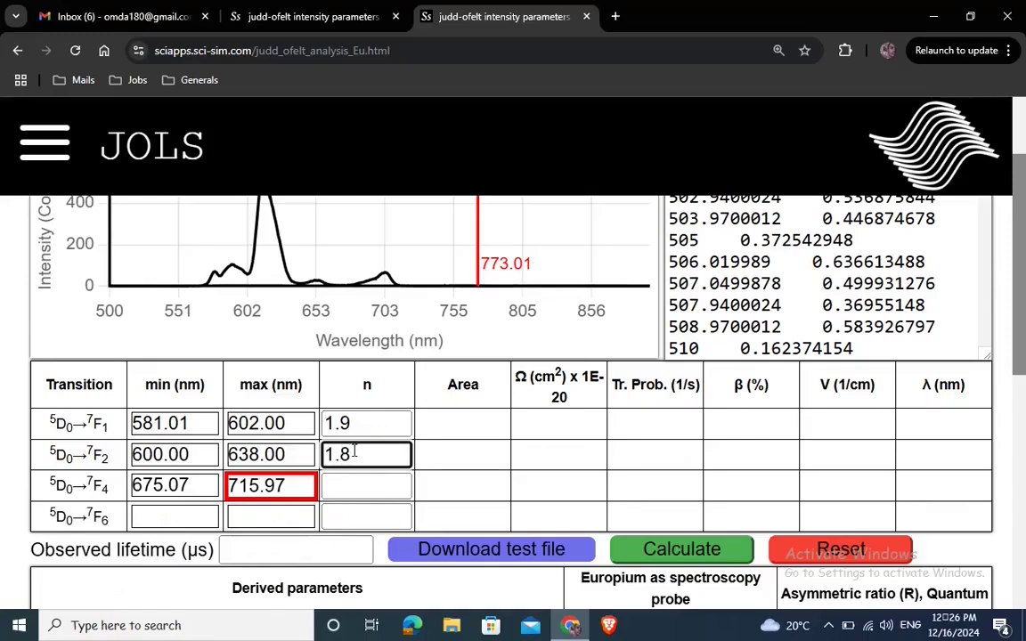
{"action": "left_click", "coordinate": [340, 483]}
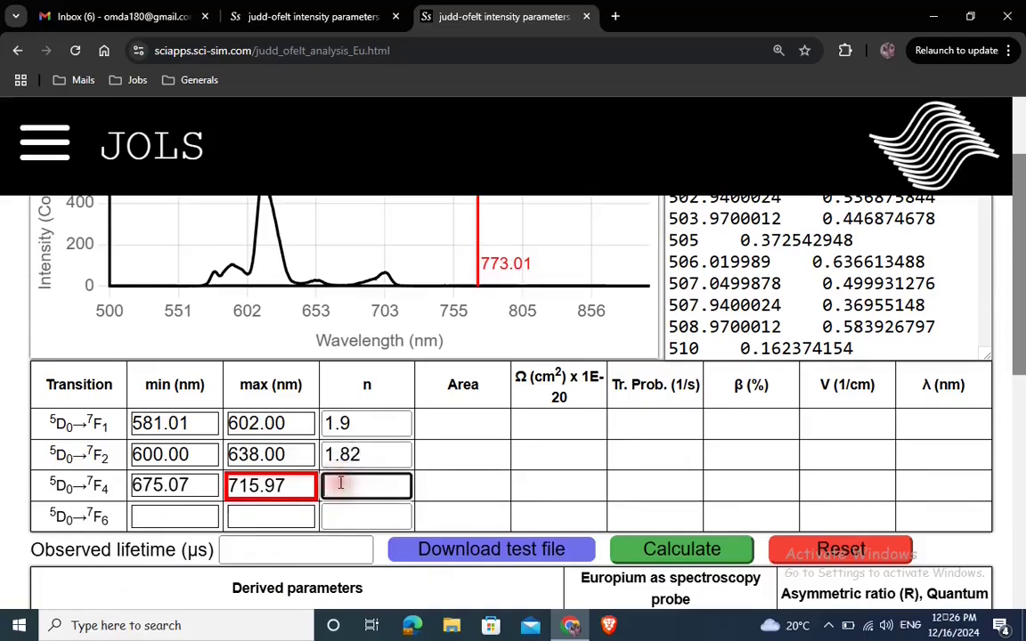
{"action": "type", "text": "2"}
{"action": "left_click", "coordinate": [372, 450]}
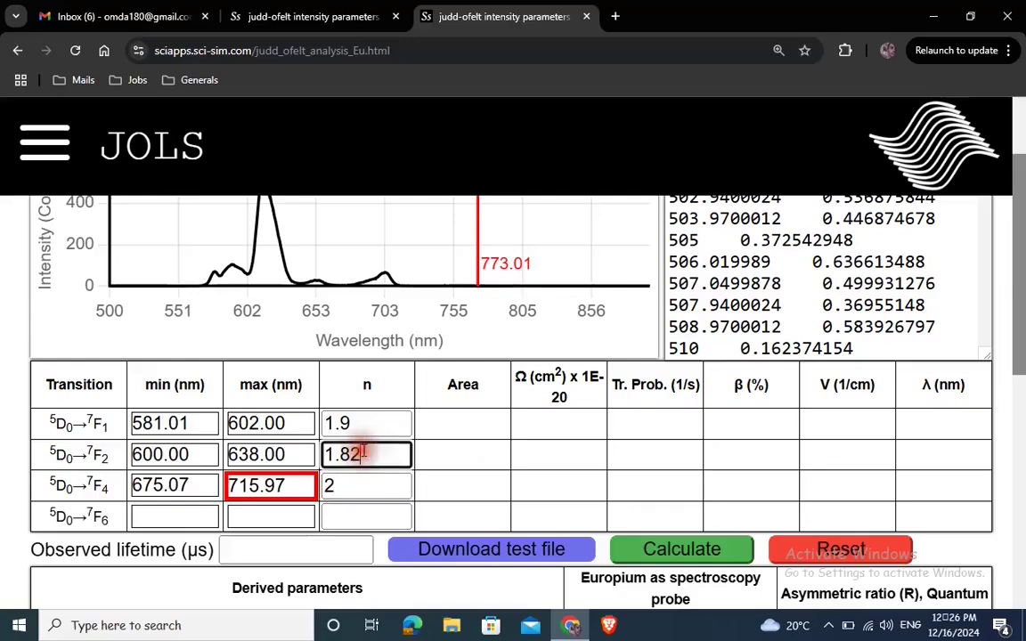
{"action": "left_click", "coordinate": [373, 424]}
{"action": "left_click", "coordinate": [361, 452]}
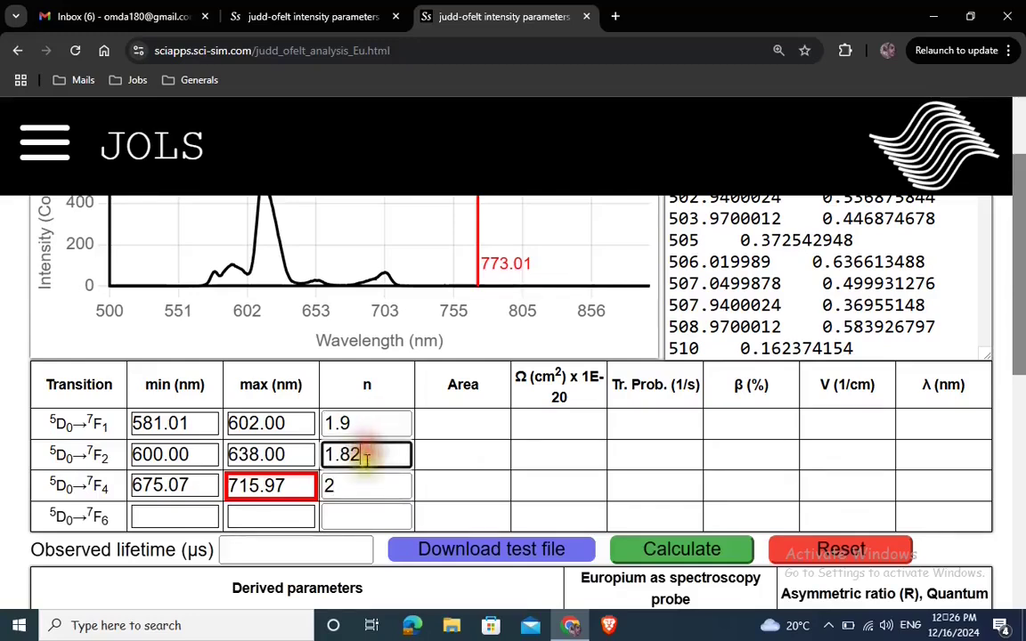
{"action": "left_click", "coordinate": [362, 489]}
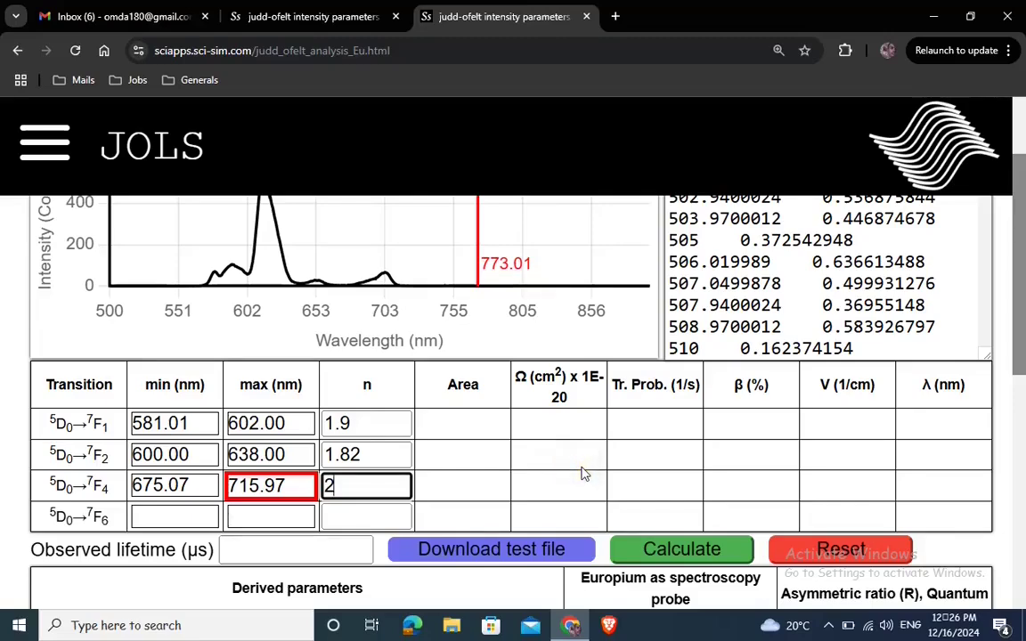
Step: Calculate the Judd-Ofelt parameters from the entered wavelength ranges and refractive indices
{"action": "scroll", "coordinate": [583, 474], "scroll_direction": "up", "scroll_amount": 2}
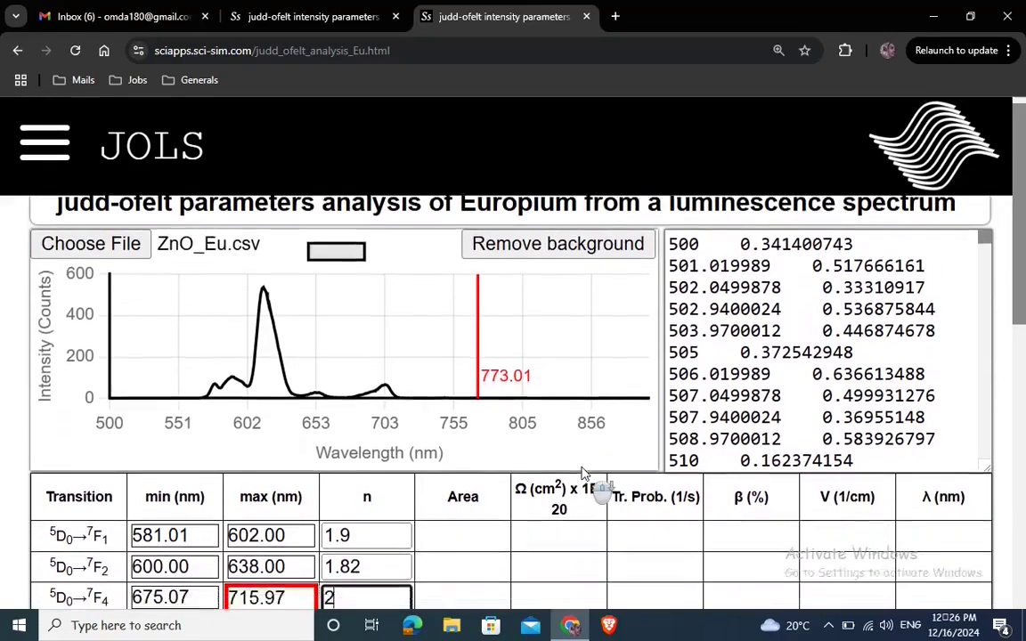
{"action": "scroll", "coordinate": [583, 474], "scroll_direction": "down", "scroll_amount": 3}
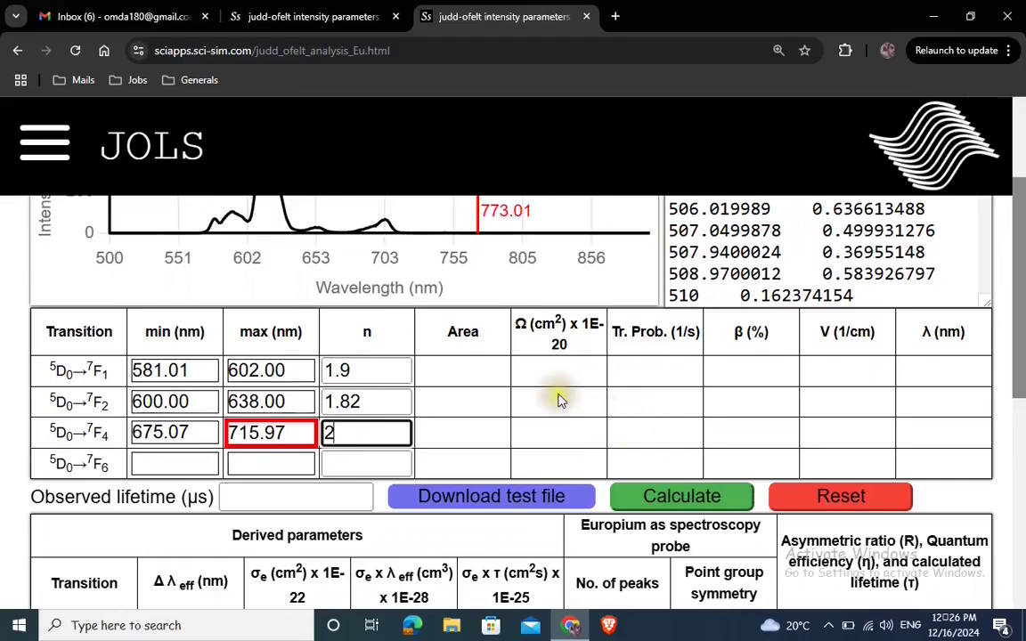
{"action": "scroll", "coordinate": [559, 400], "scroll_direction": "up", "scroll_amount": 5}
{"action": "scroll", "coordinate": [559, 400], "scroll_direction": "down", "scroll_amount": 3}
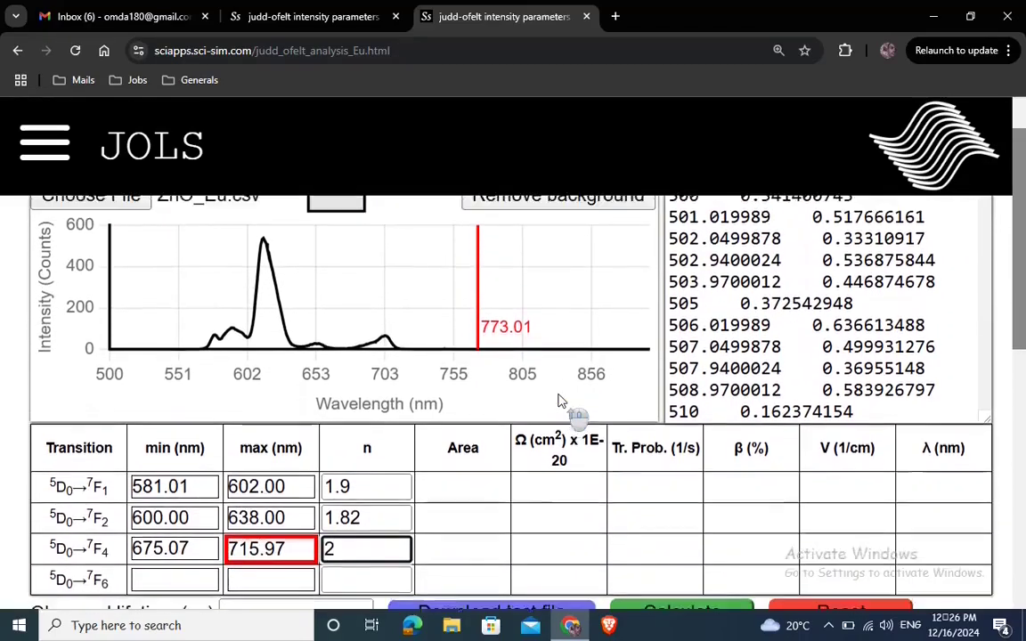
{"action": "scroll", "coordinate": [558, 400], "scroll_direction": "up", "scroll_amount": 1}
{"action": "scroll", "coordinate": [558, 400], "scroll_direction": "down", "scroll_amount": 2}
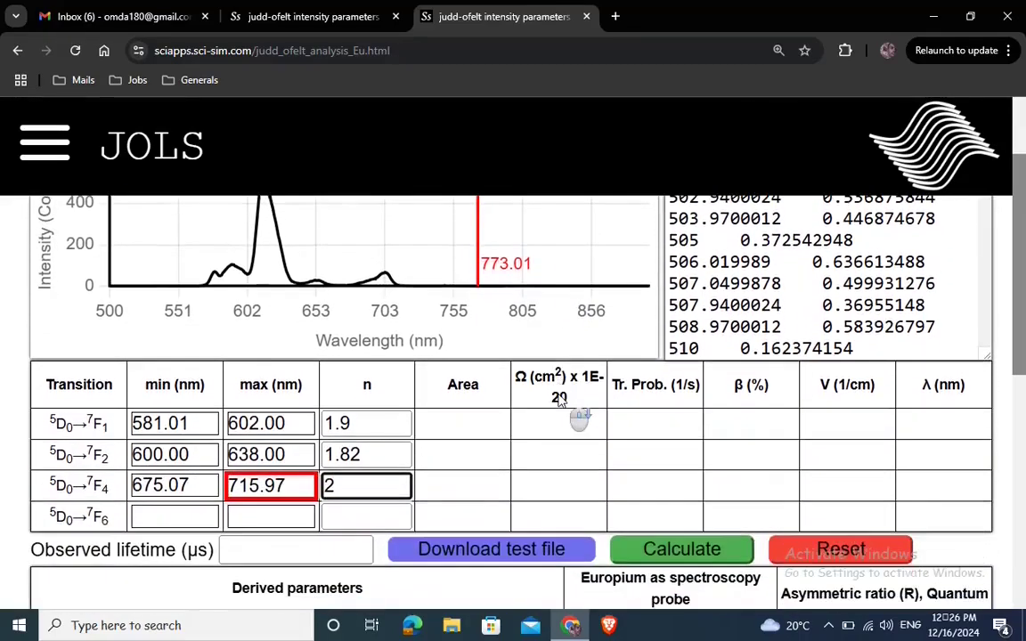
{"action": "left_click", "coordinate": [682, 549]}
{"action": "left_click", "coordinate": [682, 549]}
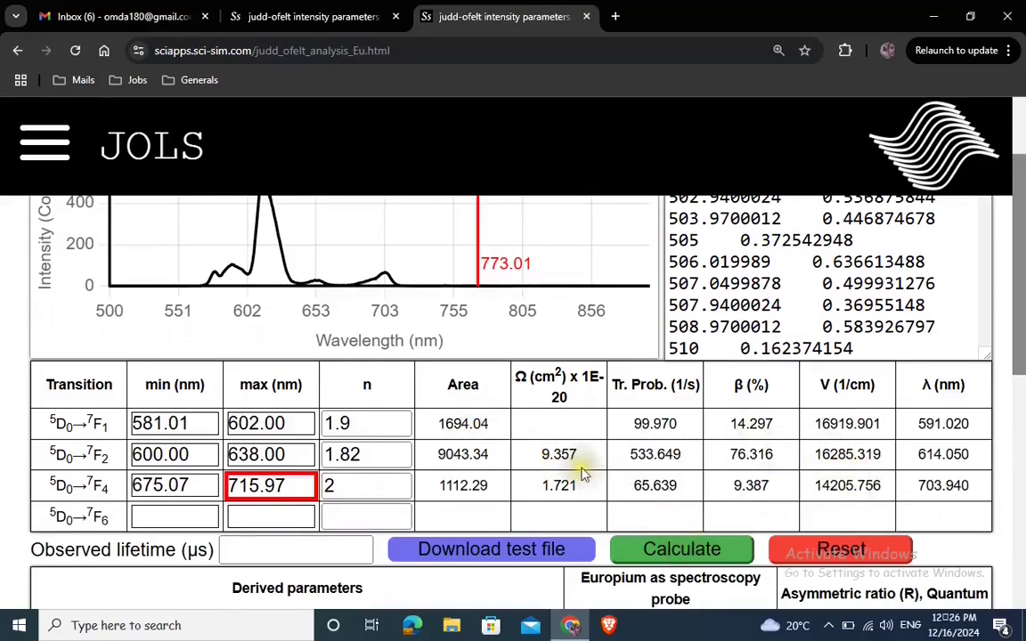
Step: Set the observed lifetime to 300 µs and recalculate the derived parameters and quantum efficiency
{"action": "scroll", "coordinate": [584, 470], "scroll_direction": "down", "scroll_amount": 5}
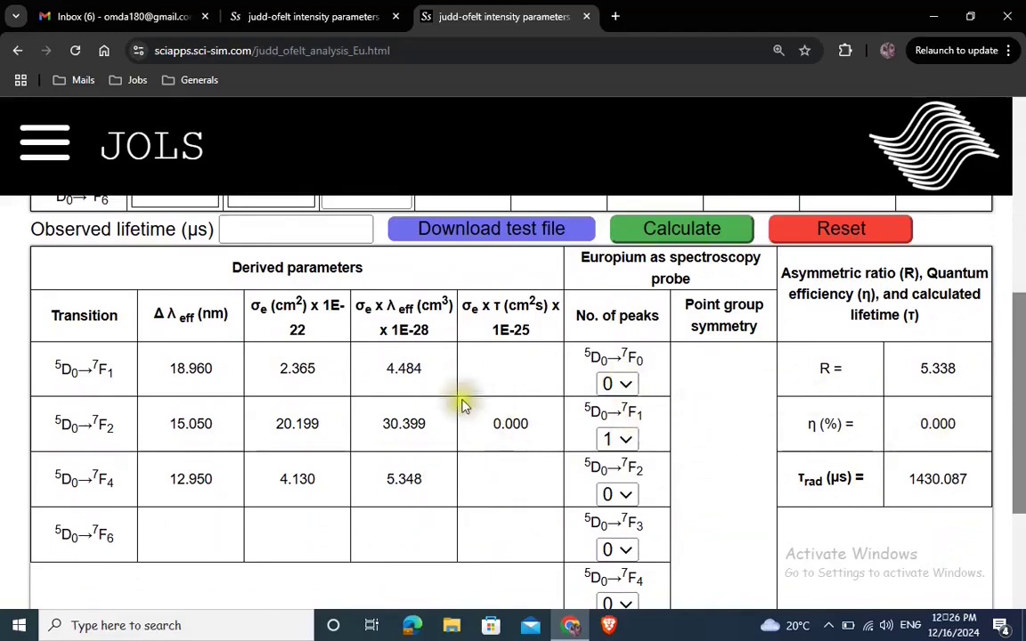
{"action": "left_click", "coordinate": [263, 228]}
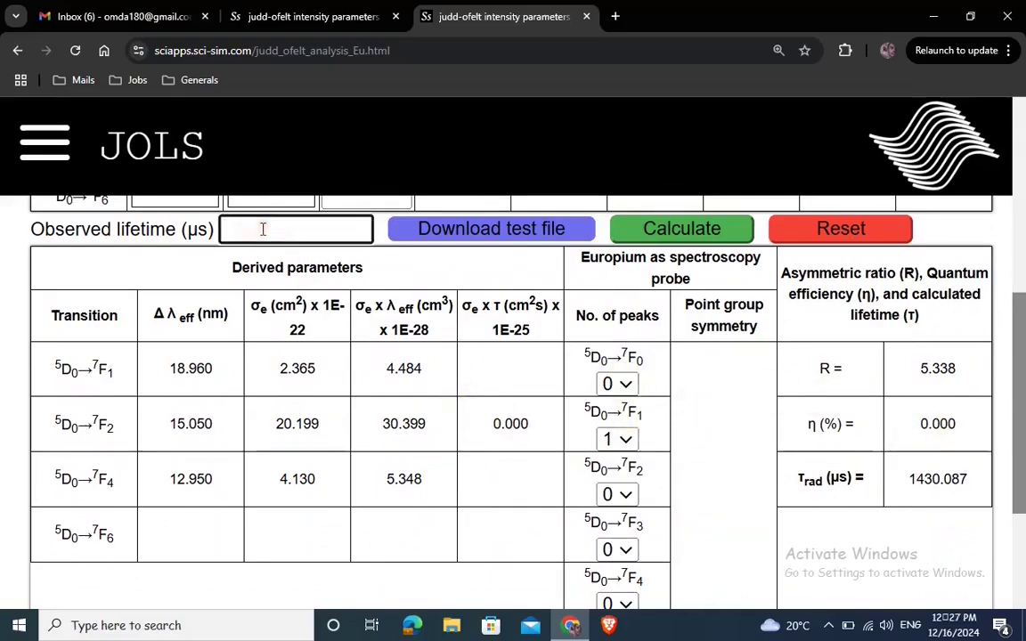
{"action": "left_click", "coordinate": [681, 231]}
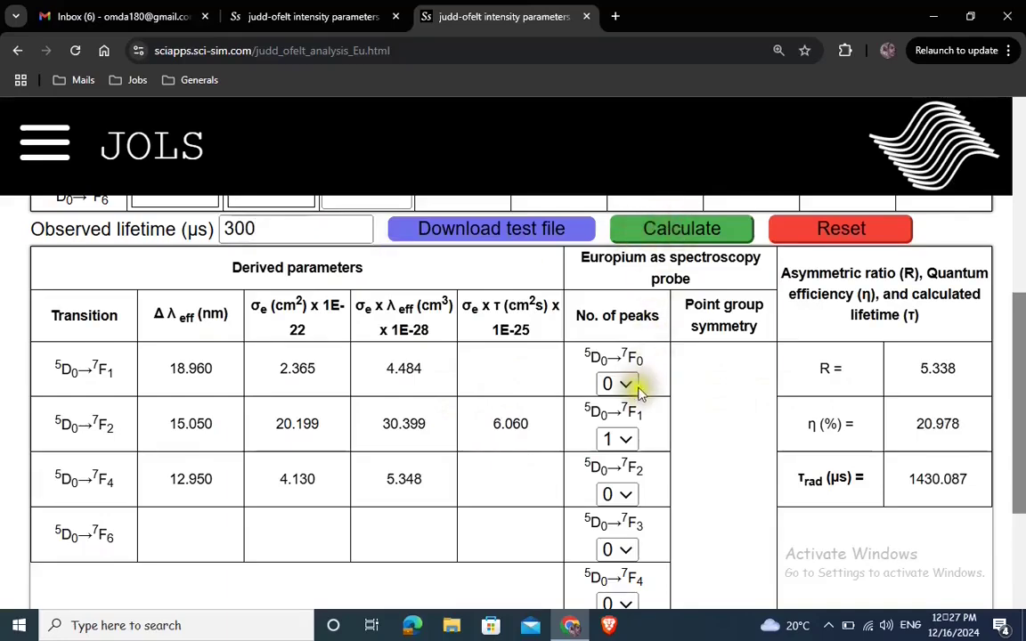
Step: Check the peaks in the spectrum and set the number of peaks to 1 for ⁵D₀→⁷F₀ and 2 for ⁵D₀→⁷F₁
{"action": "scroll", "coordinate": [626, 392], "scroll_direction": "up", "scroll_amount": 5}
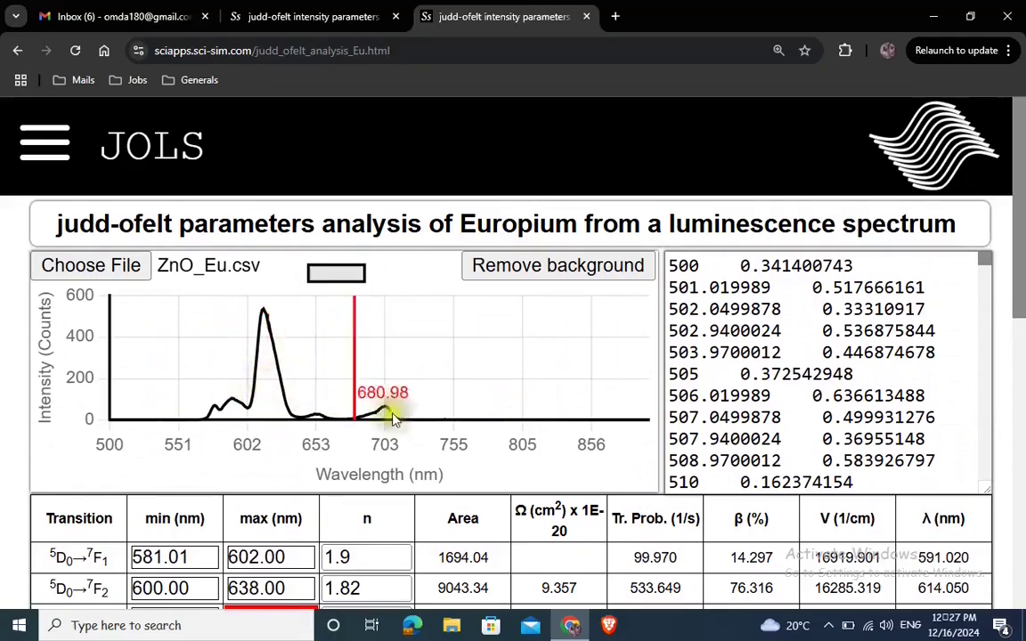
{"action": "scroll", "coordinate": [432, 426], "scroll_direction": "down", "scroll_amount": 5}
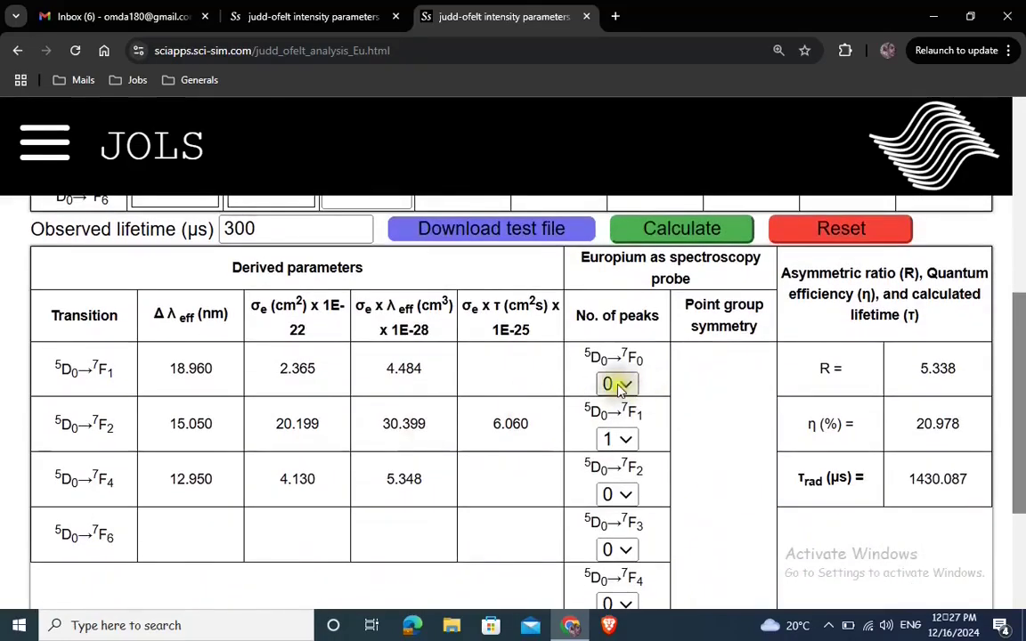
{"action": "left_click", "coordinate": [615, 384]}
{"action": "left_click", "coordinate": [614, 436]}
{"action": "left_click", "coordinate": [629, 439]}
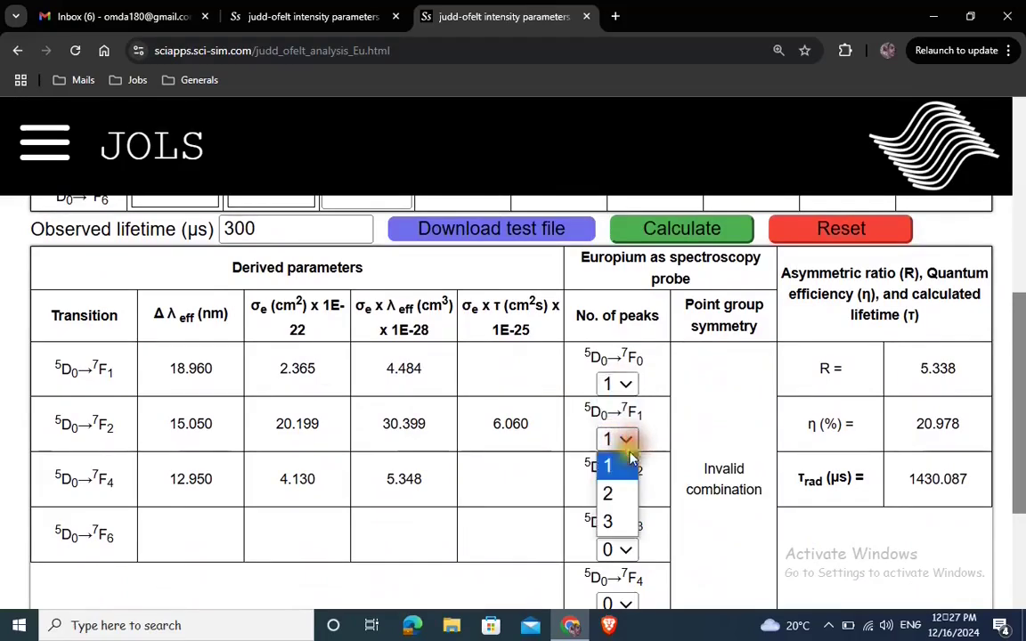
{"action": "left_click", "coordinate": [615, 492]}
Step: Set the number of peaks to 2 for each of the ⁵D₀→⁷F₂, ⁵D₀→⁷F₃ and ⁵D₀→⁷F₄ transitions
{"action": "left_click", "coordinate": [621, 495]}
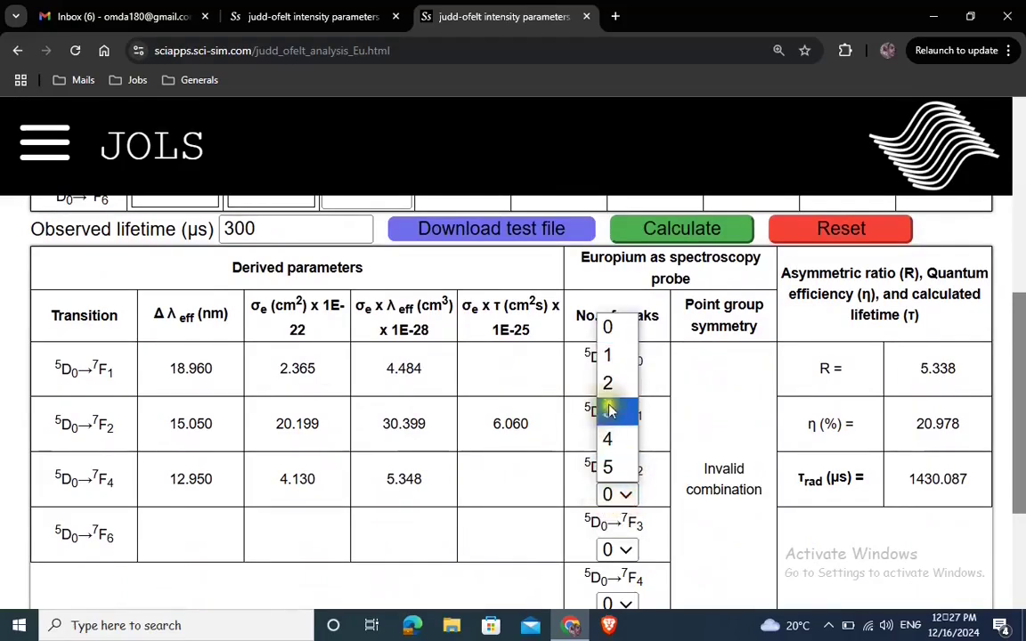
{"action": "left_click", "coordinate": [607, 383]}
{"action": "left_click", "coordinate": [628, 551]}
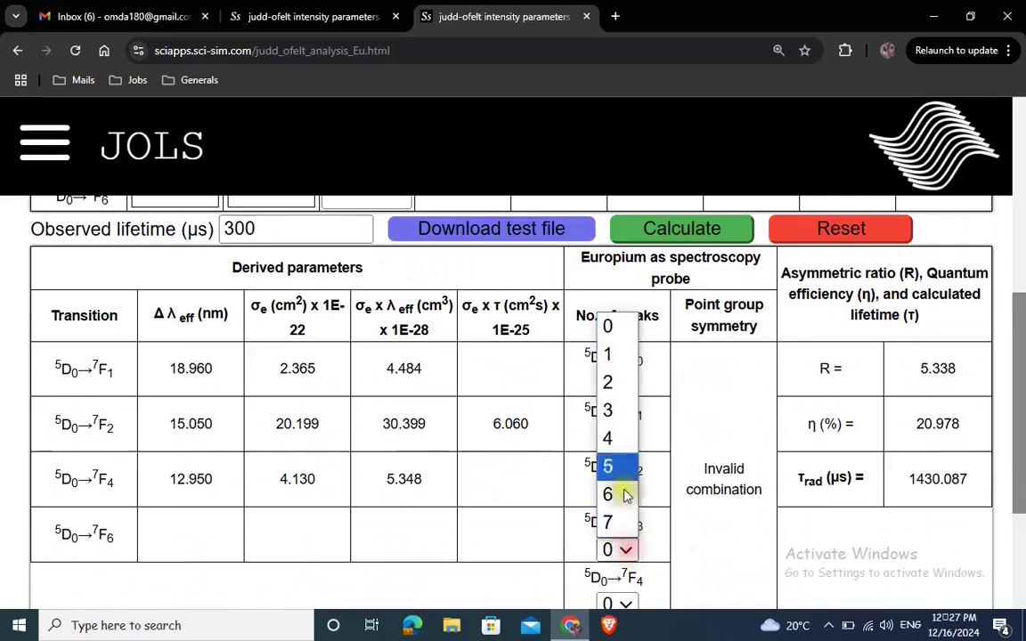
{"action": "left_click", "coordinate": [608, 383]}
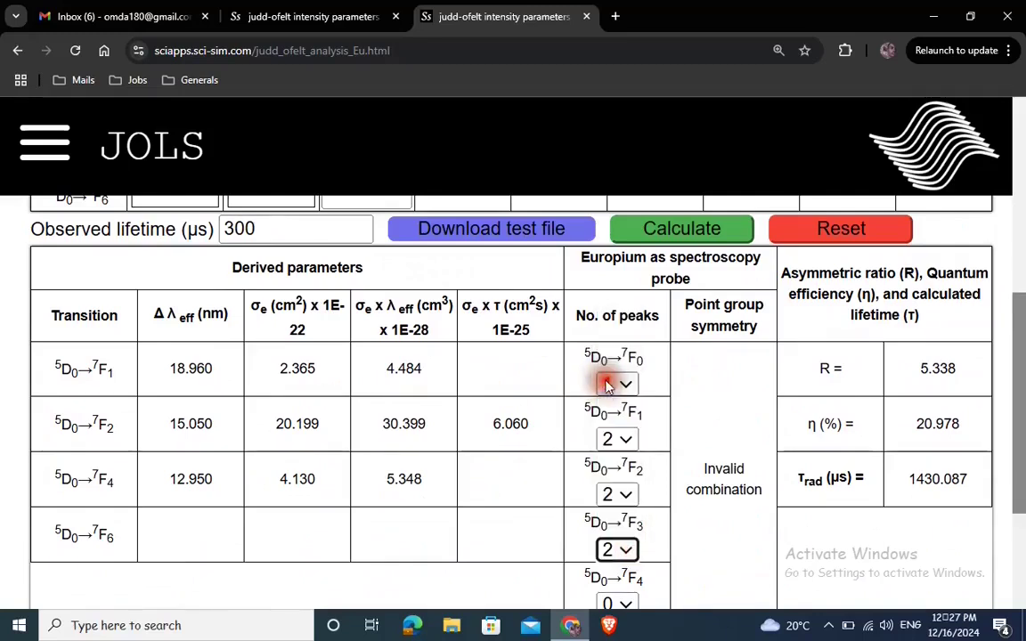
{"action": "left_click", "coordinate": [628, 606]}
{"action": "left_click", "coordinate": [612, 407]}
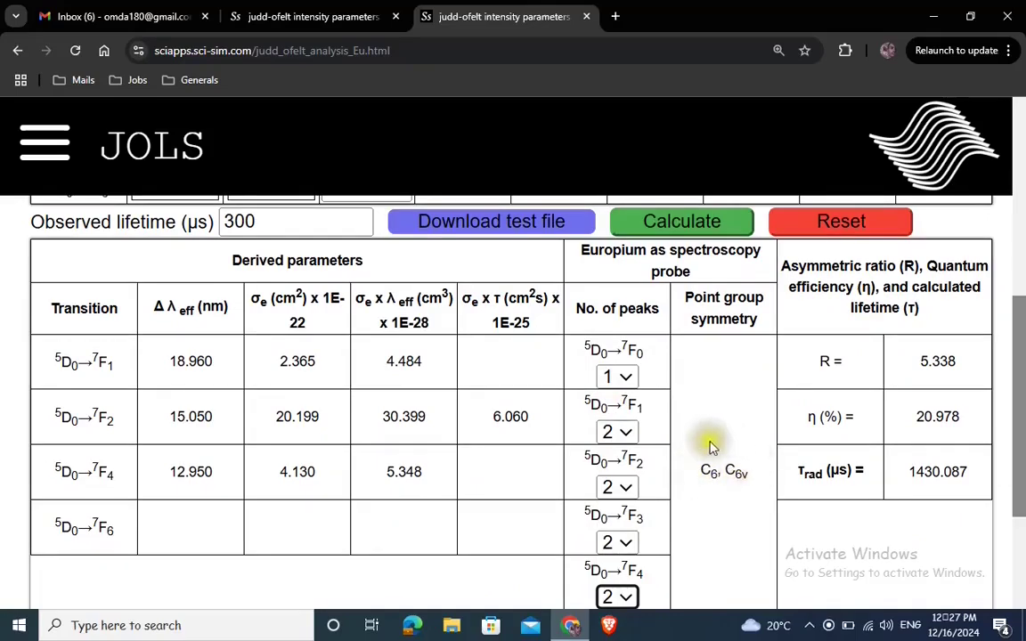
Step: Reset the calculator to clear the transition ranges, refractive indices, observed lifetime and calculated parameters
{"action": "scroll", "coordinate": [713, 448], "scroll_direction": "up", "scroll_amount": 1}
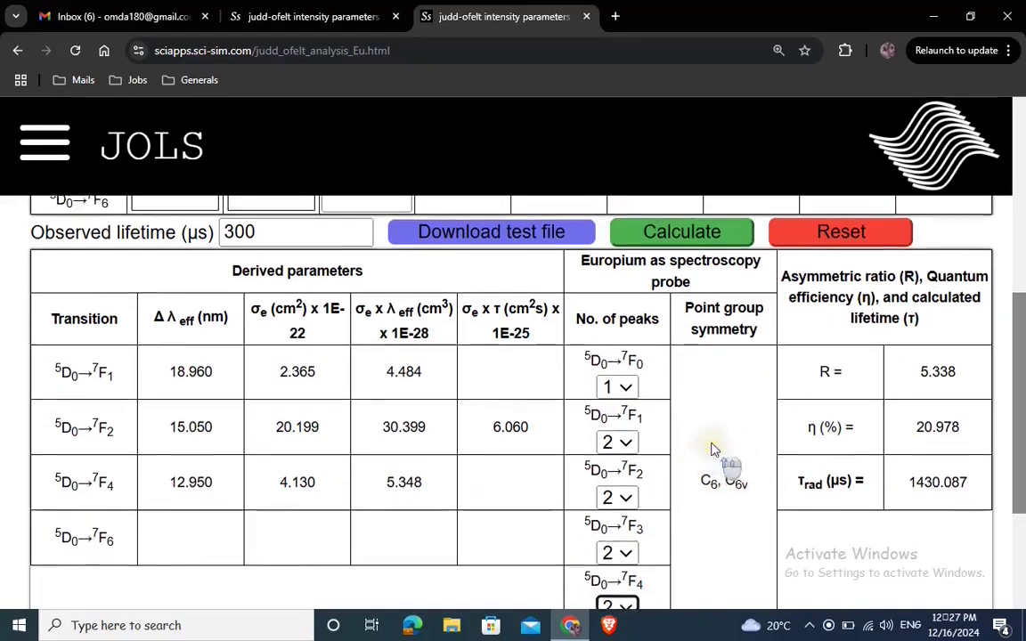
{"action": "scroll", "coordinate": [717, 450], "scroll_direction": "up", "scroll_amount": 3}
{"action": "left_click", "coordinate": [855, 354]}
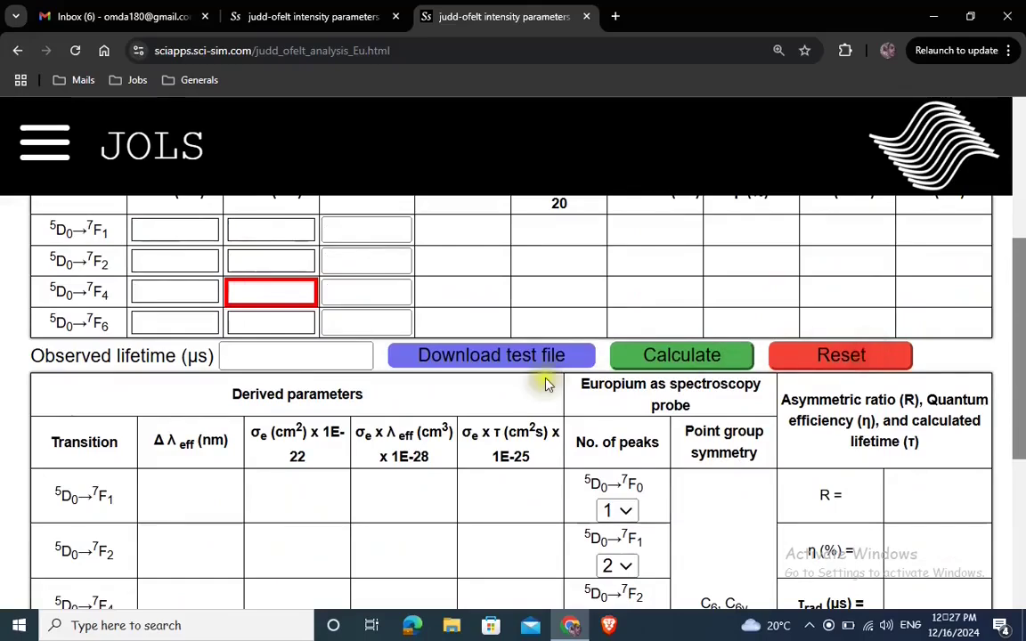
{"action": "scroll", "coordinate": [554, 390], "scroll_direction": "up", "scroll_amount": 4}
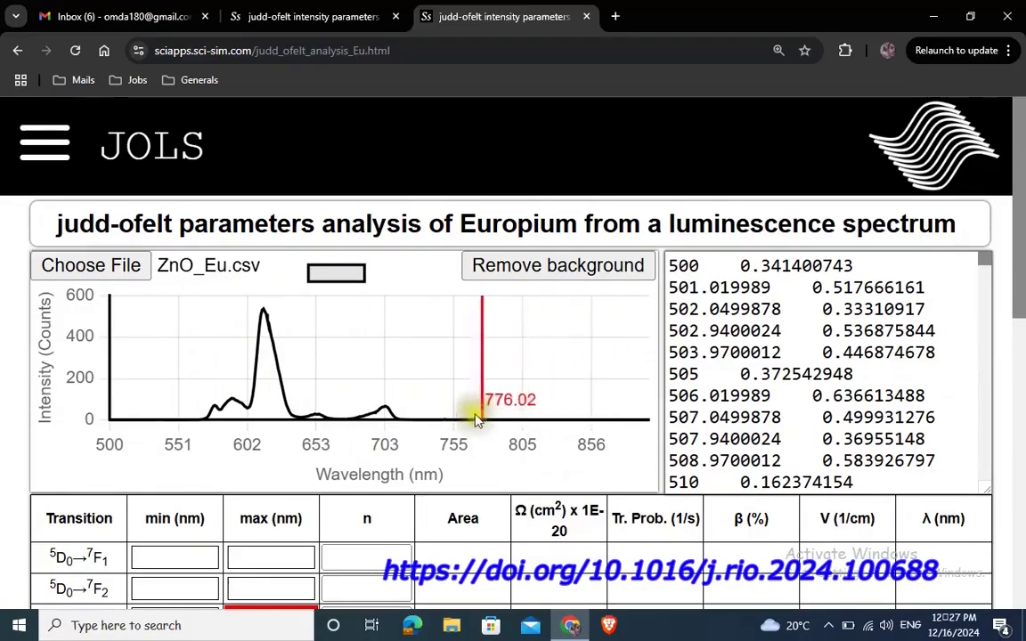
{"action": "scroll", "coordinate": [439, 425], "scroll_direction": "down", "scroll_amount": 1}
{"action": "scroll", "coordinate": [439, 425], "scroll_direction": "down", "scroll_amount": 8}
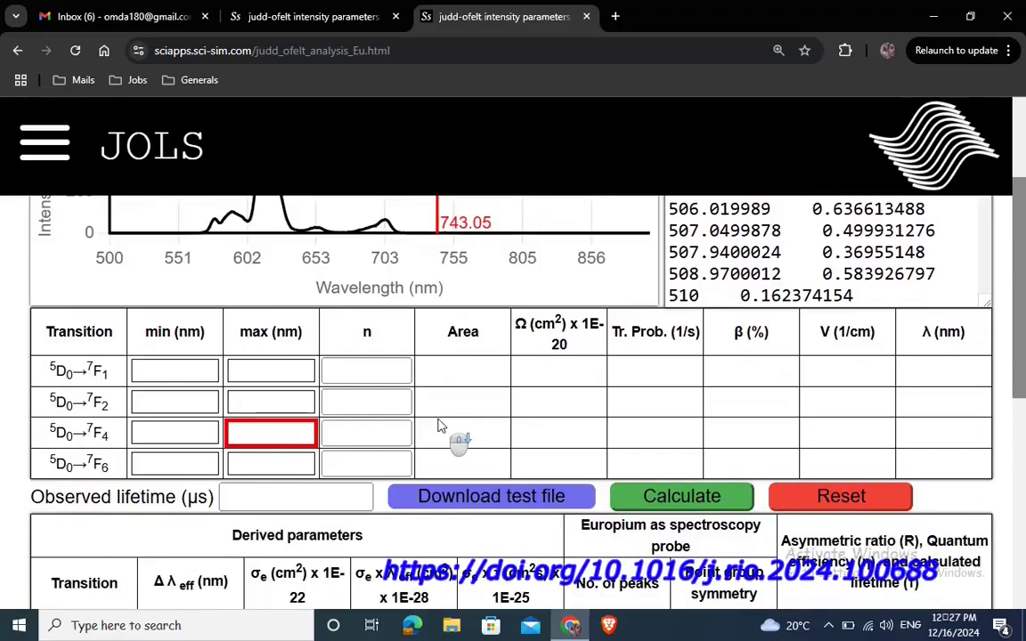
{"action": "scroll", "coordinate": [440, 424], "scroll_direction": "up", "scroll_amount": 10}
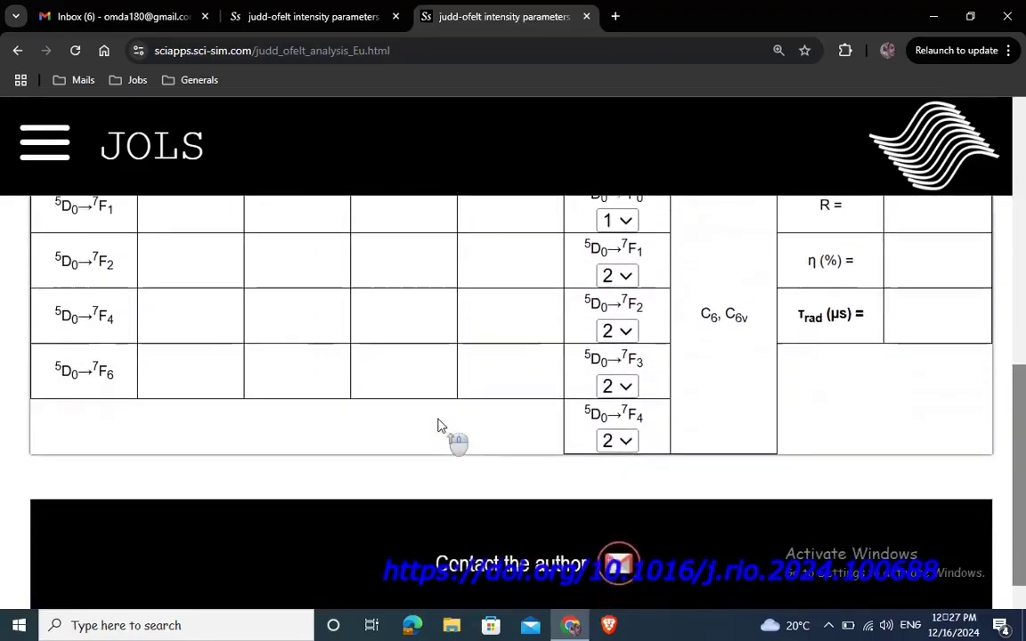